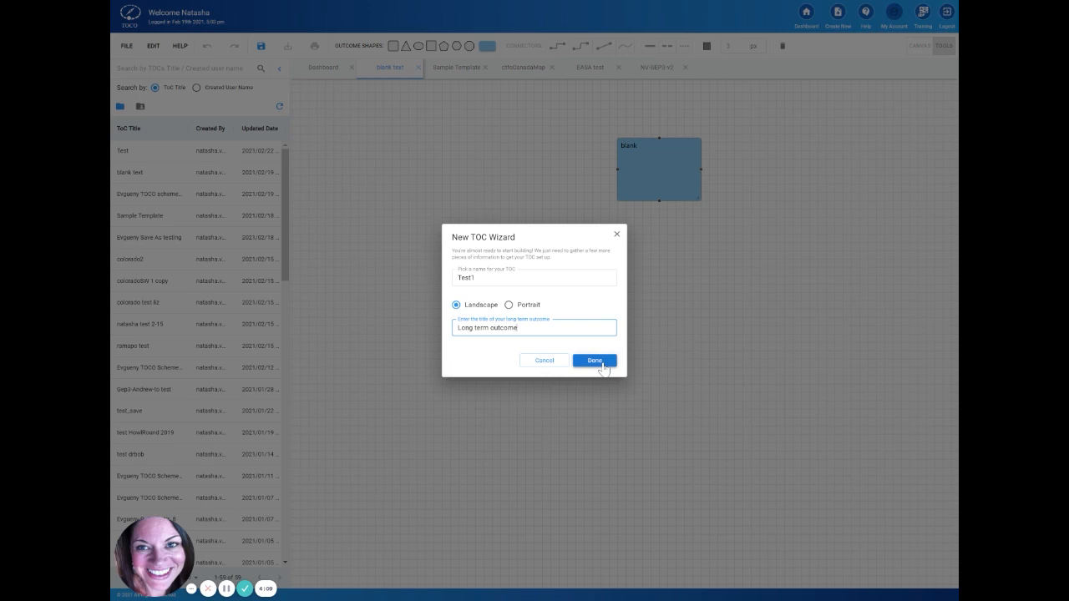
Step: Finish creating the landscape TOC "Test1" with the outcome title "Long term outcome", and view the Sample Template diagram
{"action": "left_click", "coordinate": [601, 368]}
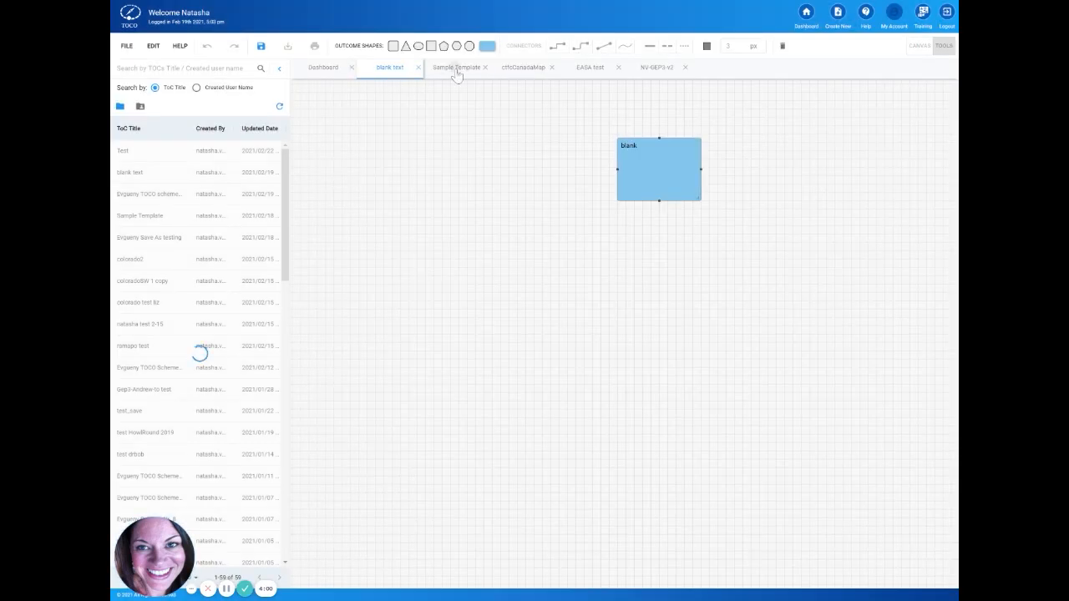
{"action": "left_click", "coordinate": [456, 68]}
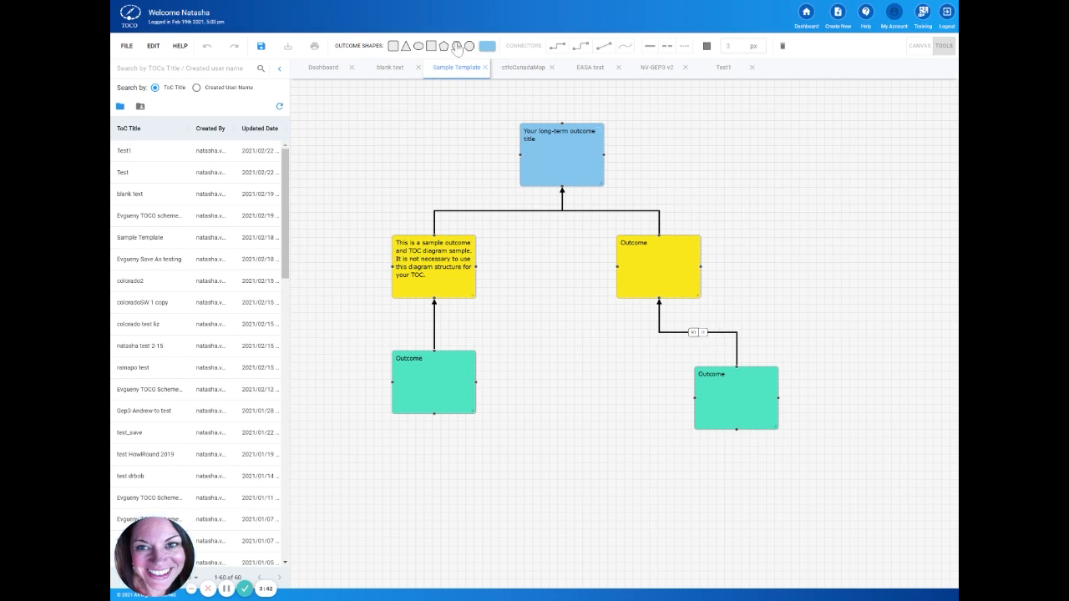
Step: In the "blank text" diagram, add a square outcome and place it below the "blank" outcome, offset to the right
{"action": "left_click", "coordinate": [388, 73]}
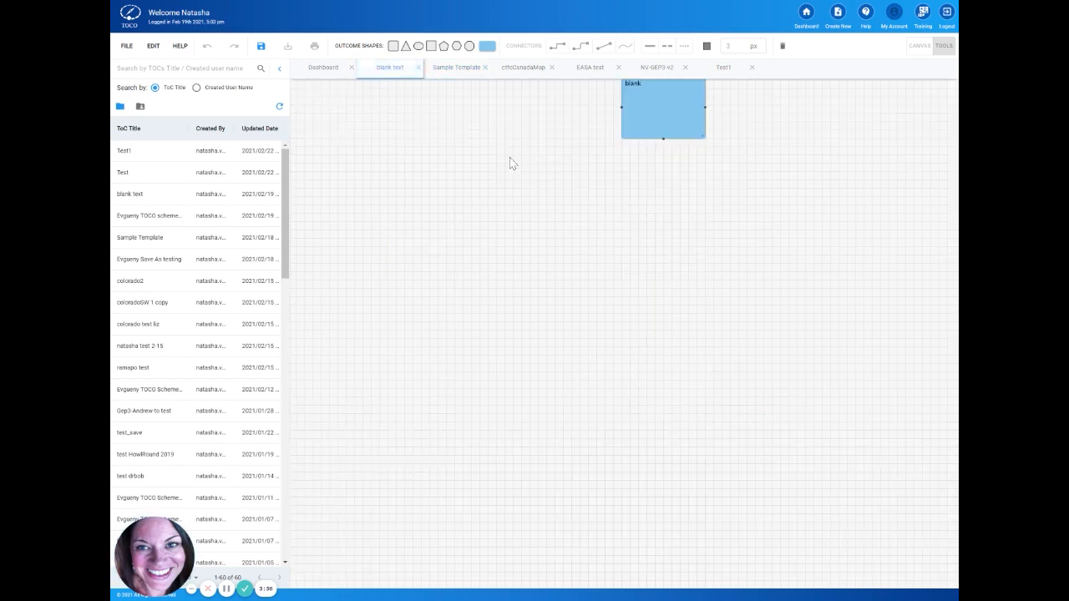
{"action": "scroll", "coordinate": [684, 226], "scroll_direction": "up", "scroll_amount": 2}
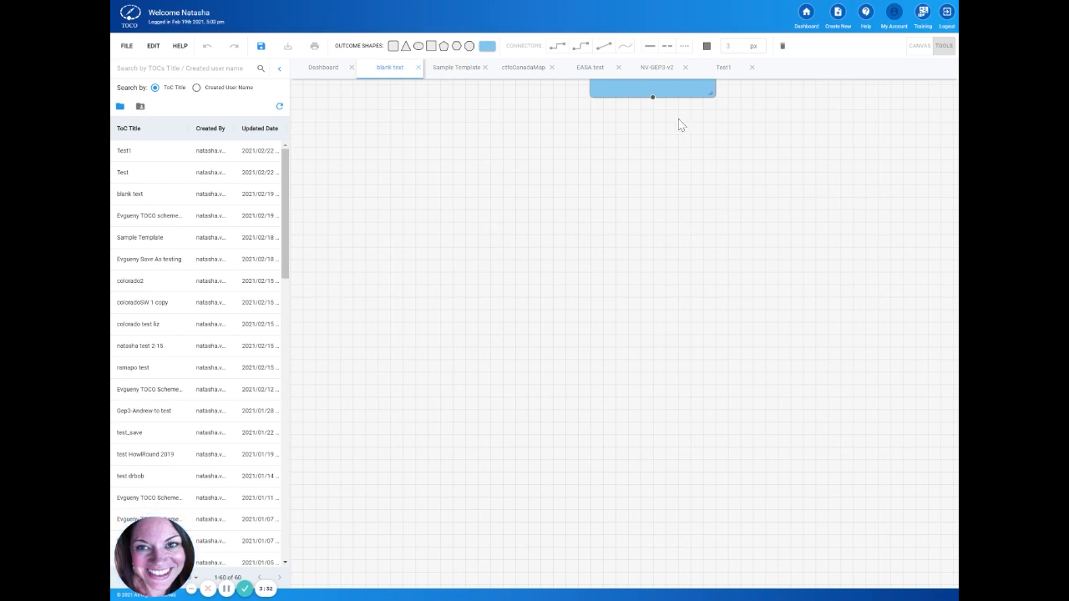
{"action": "left_click_drag", "start_coordinate": [679, 125], "coordinate": [654, 271]}
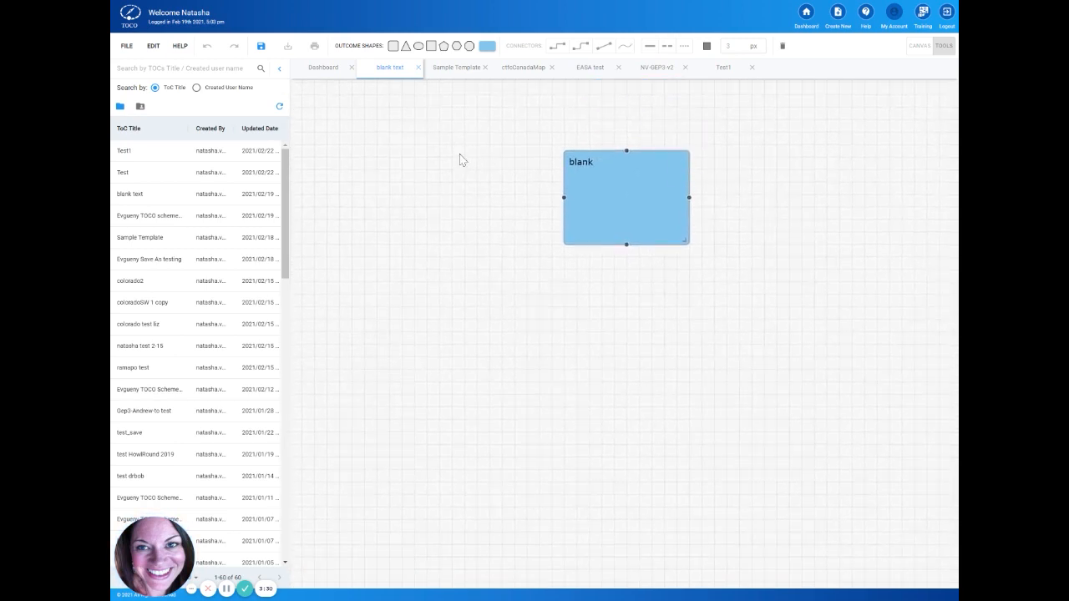
{"action": "left_click", "coordinate": [431, 48]}
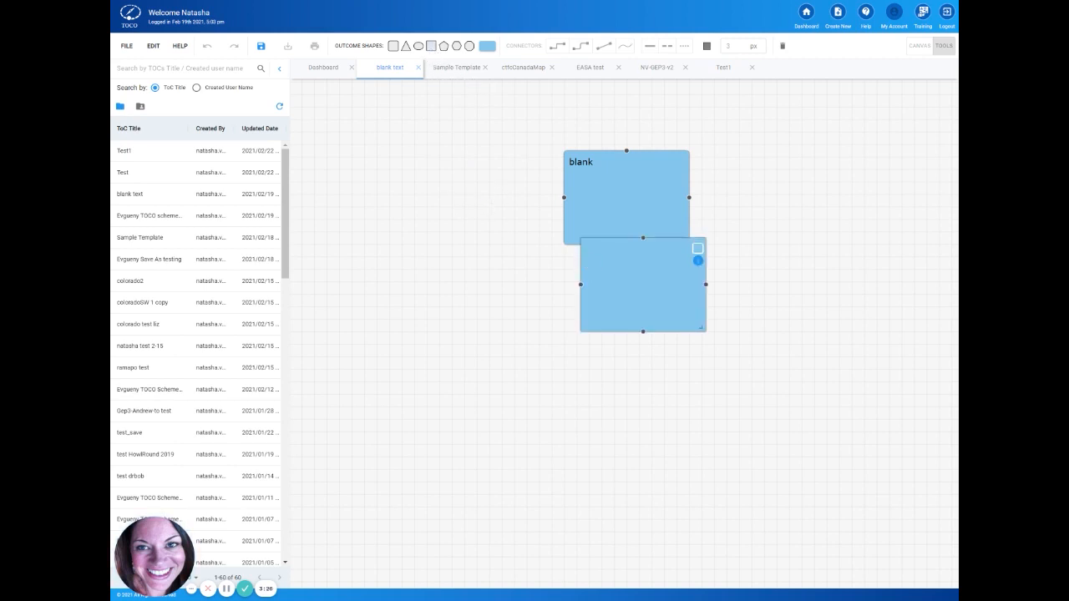
{"action": "left_click_drag", "start_coordinate": [643, 285], "coordinate": [692, 322]}
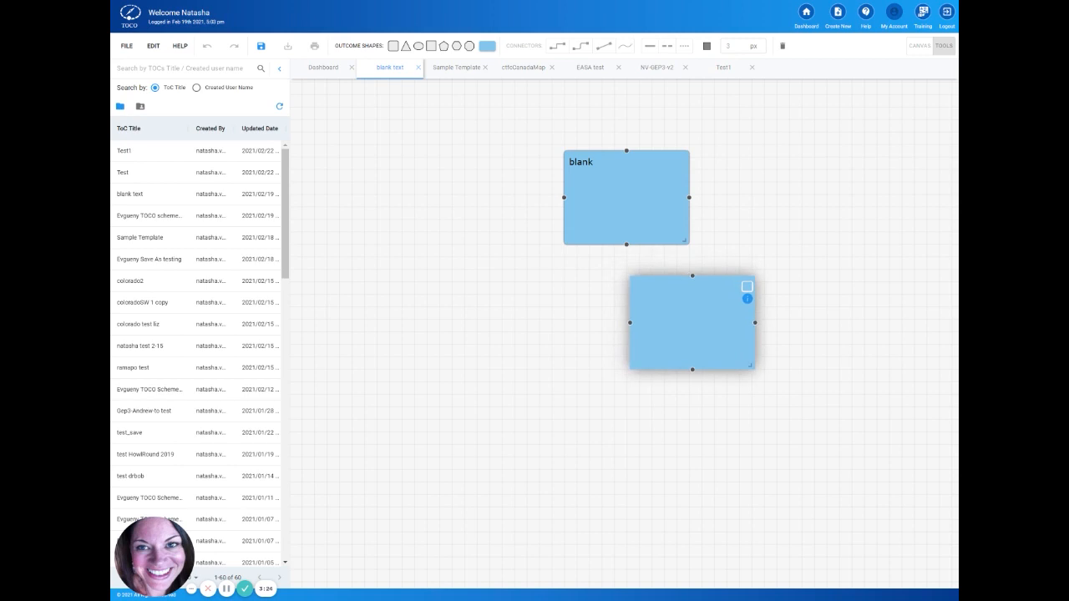
Step: Change the fill colour of the "blank" outcome to orange
{"action": "left_click", "coordinate": [668, 204]}
{"action": "left_click", "coordinate": [681, 161]}
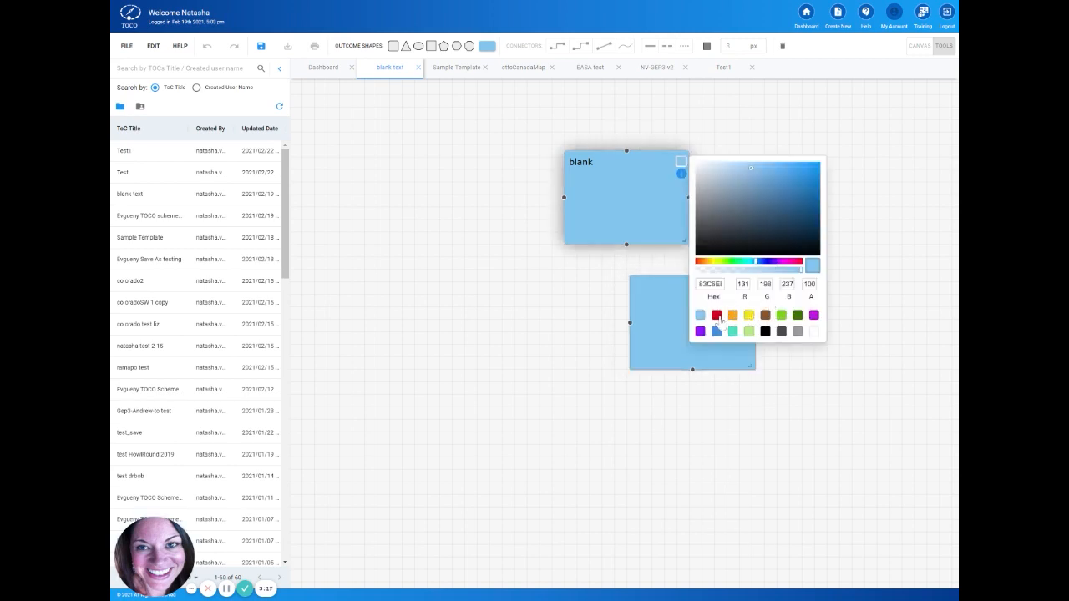
{"action": "left_click", "coordinate": [733, 319]}
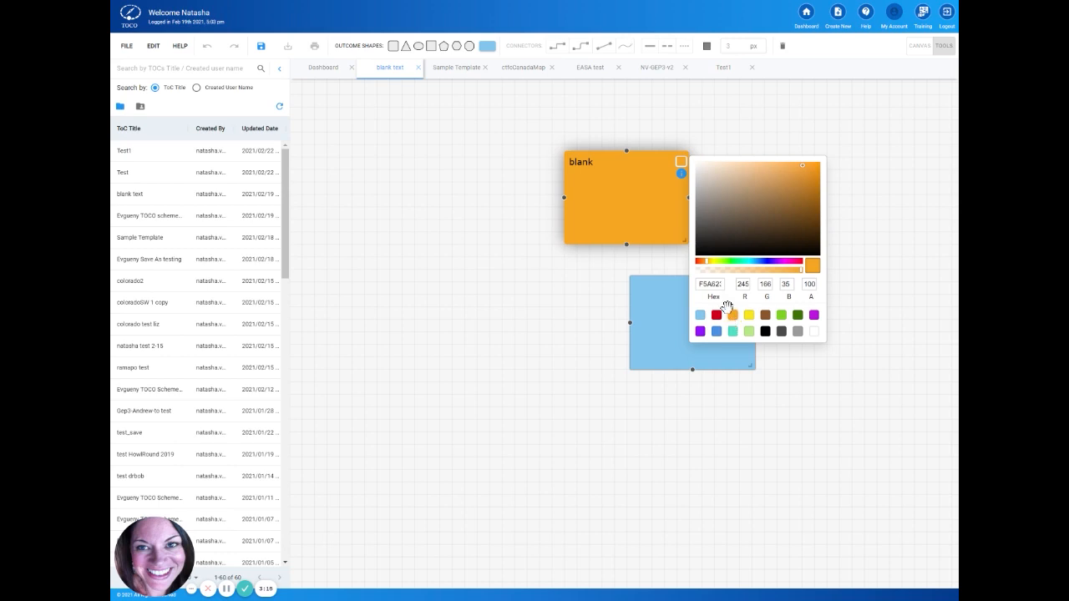
{"action": "left_click", "coordinate": [680, 161]}
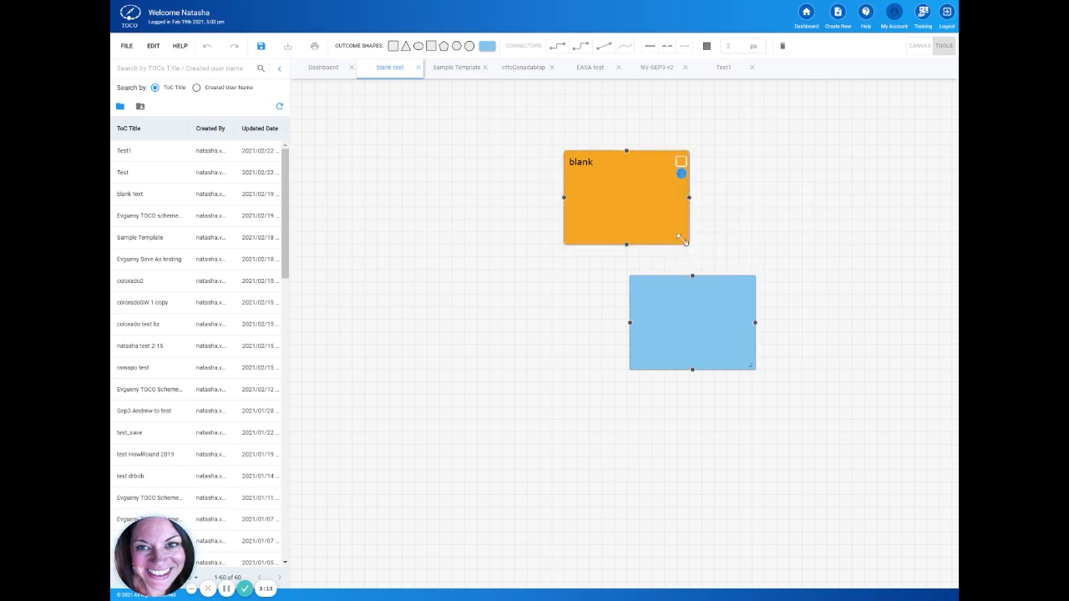
Step: Enlarge the orange outcome to almost twice its width and move it up and left, clear of the blue outcome
{"action": "left_click_drag", "start_coordinate": [686, 242], "coordinate": [792, 265]}
{"action": "left_click_drag", "start_coordinate": [693, 207], "coordinate": [618, 186]}
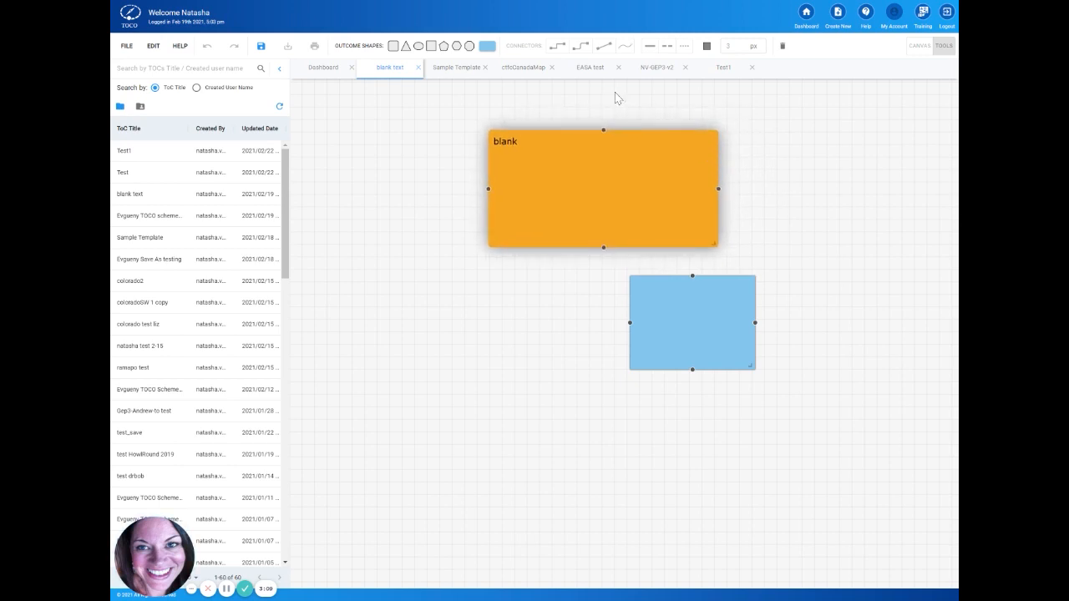
Step: Try pentagon, hexagon, triangle and circle shapes on the orange outcome, ending with the rounded rectangle
{"action": "left_click", "coordinate": [443, 47]}
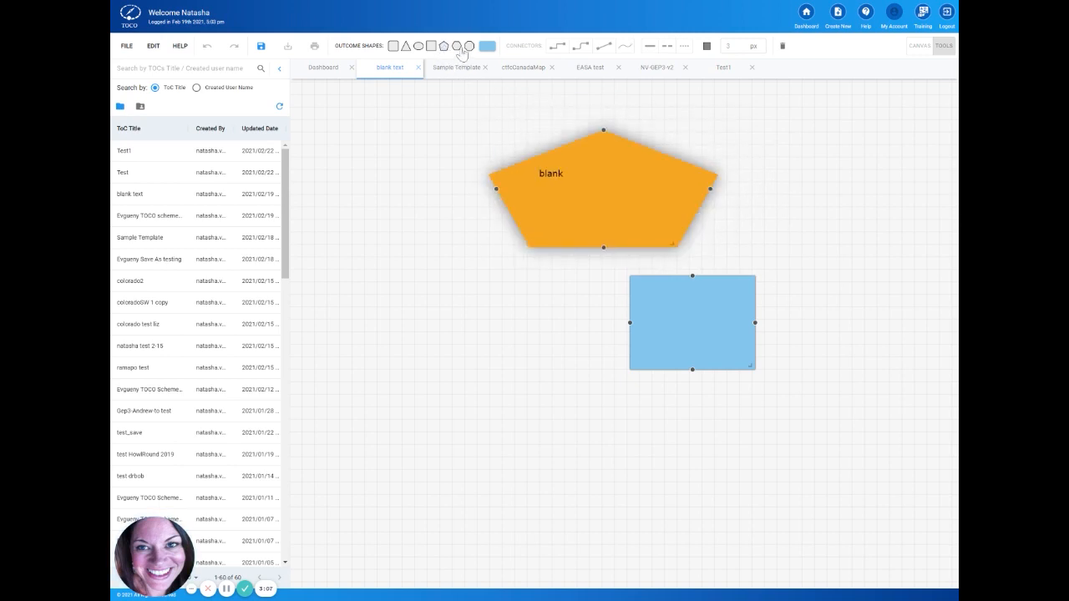
{"action": "left_click", "coordinate": [457, 47]}
{"action": "left_click", "coordinate": [393, 47]}
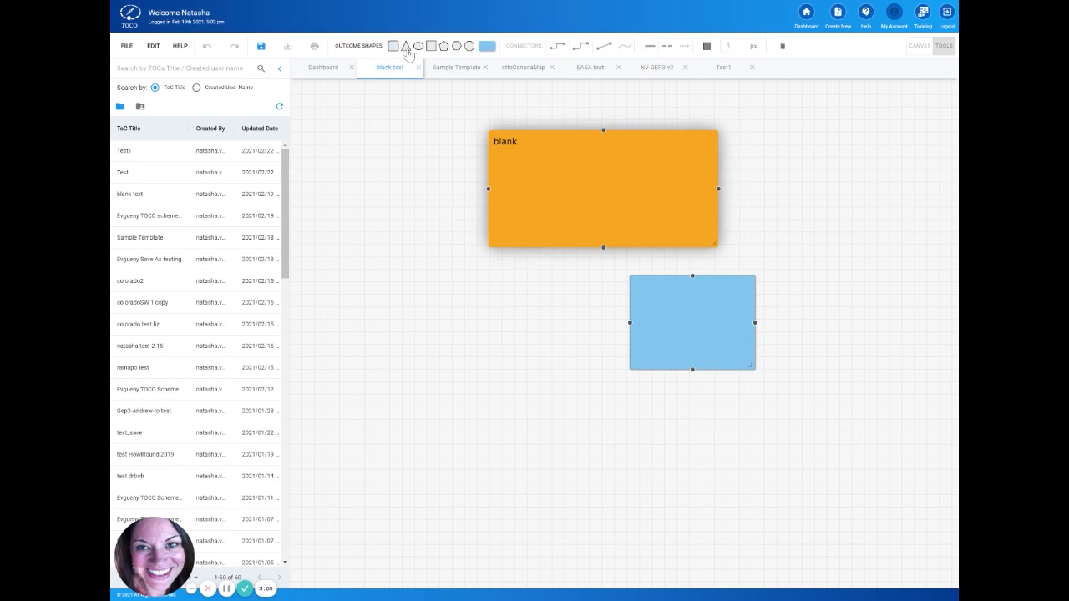
{"action": "left_click", "coordinate": [406, 47]}
{"action": "left_click", "coordinate": [457, 48]}
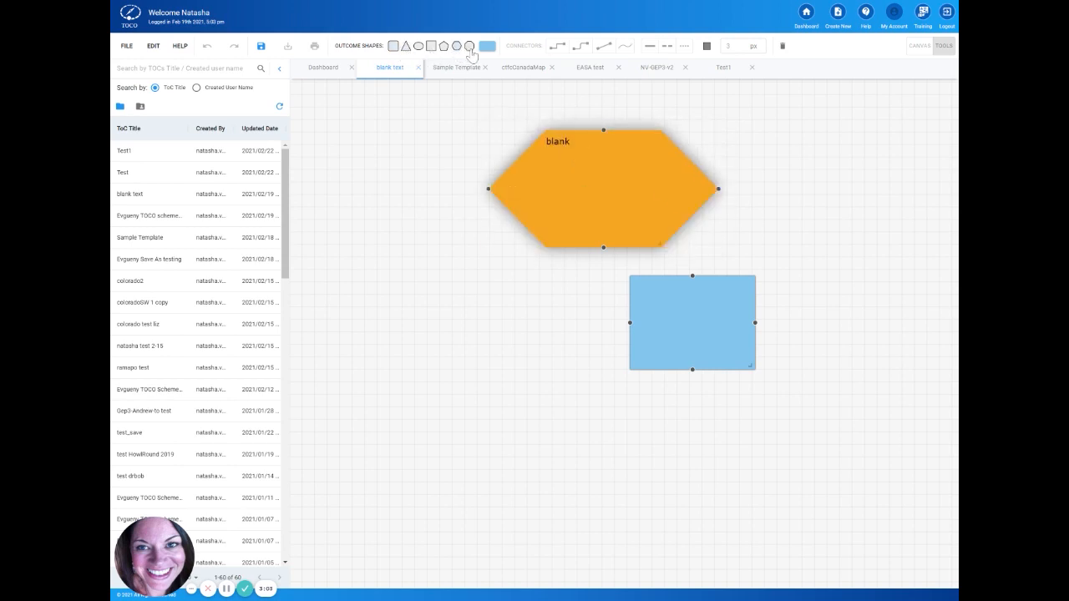
{"action": "left_click", "coordinate": [469, 47]}
{"action": "left_click", "coordinate": [393, 47]}
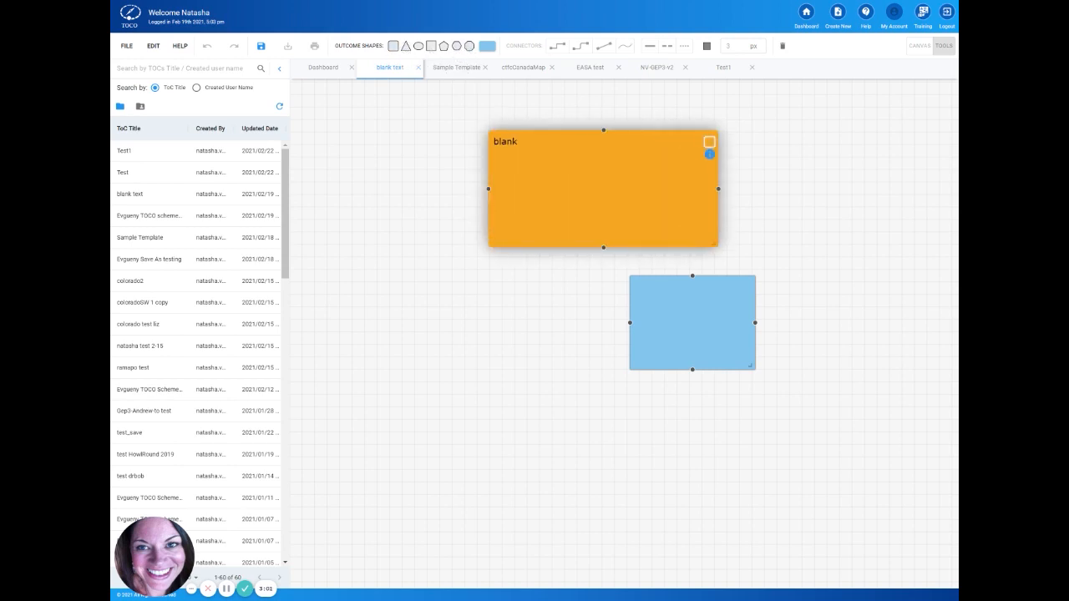
Step: Open the orange outcome for editing and change its text to "bchange test text"
{"action": "double_click", "coordinate": [603, 189]}
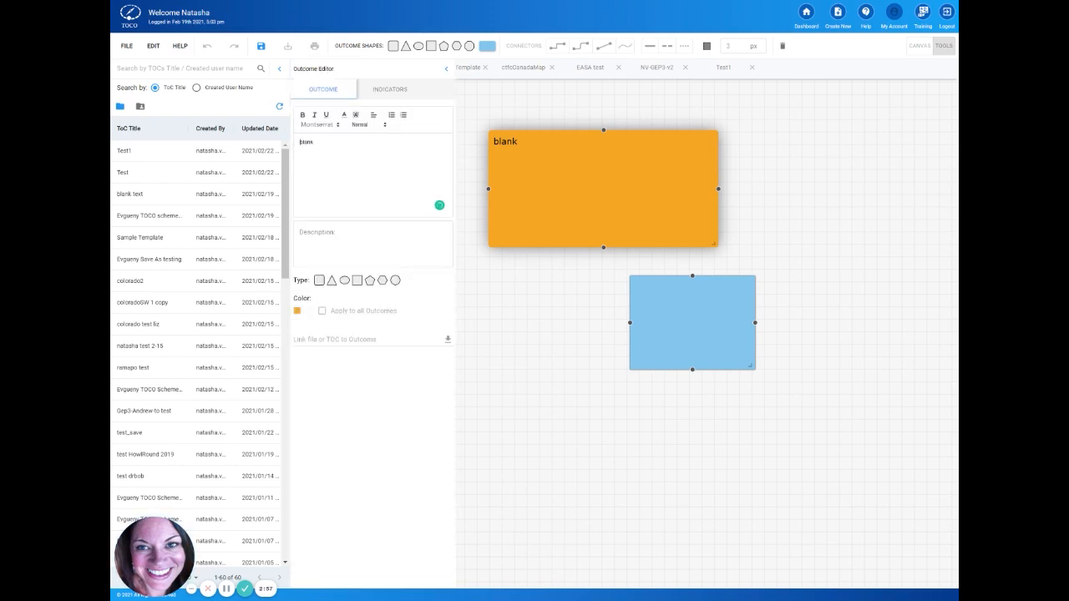
{"action": "left_click_drag", "start_coordinate": [315, 142], "coordinate": [287, 142]}
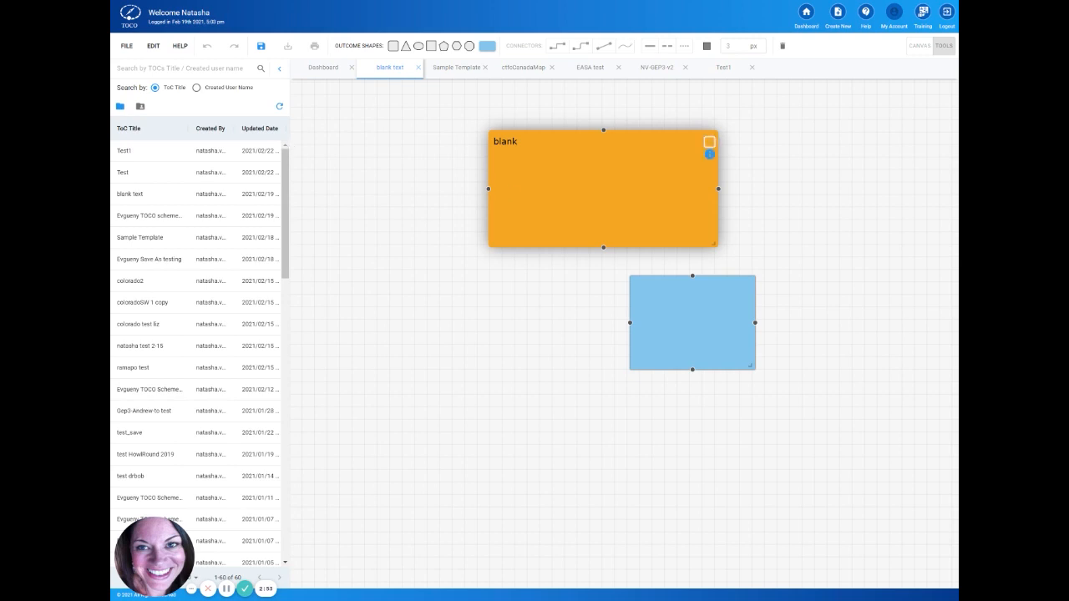
{"action": "double_click", "coordinate": [558, 169]}
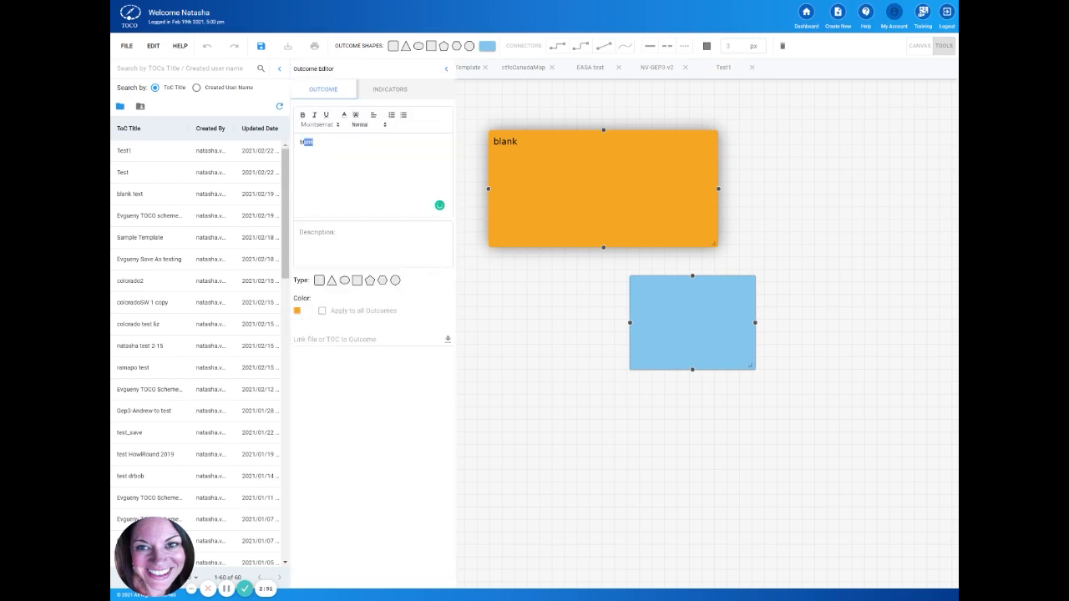
{"action": "key", "text": "BackSpace"}
{"action": "type", "text": "change  test text"}
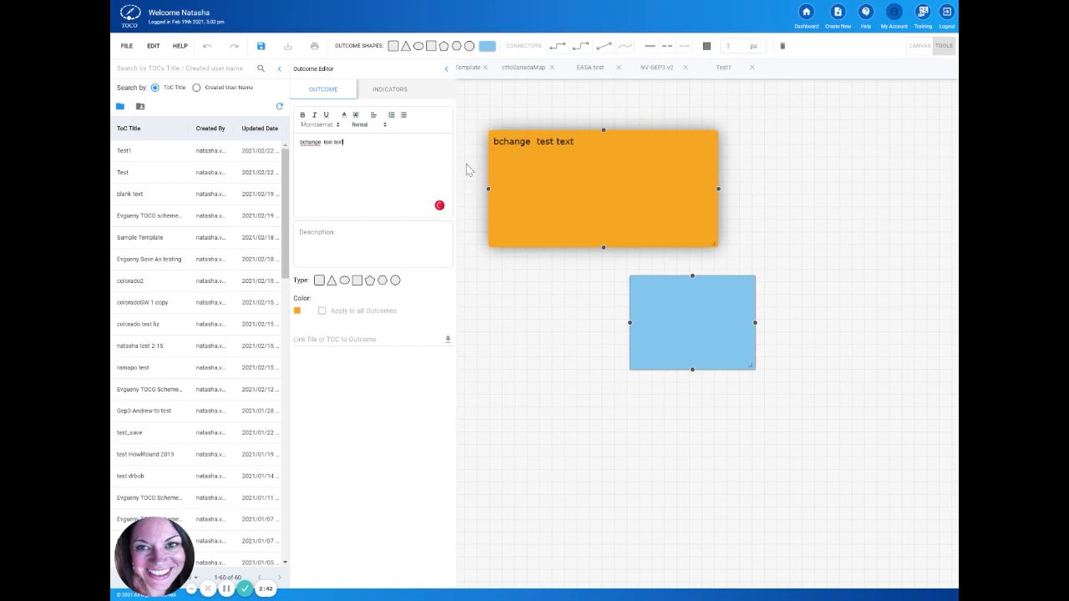
Step: Format the orange outcome's whole text as Large, bold, italic and underlined
{"action": "left_click_drag", "start_coordinate": [343, 142], "coordinate": [302, 142]}
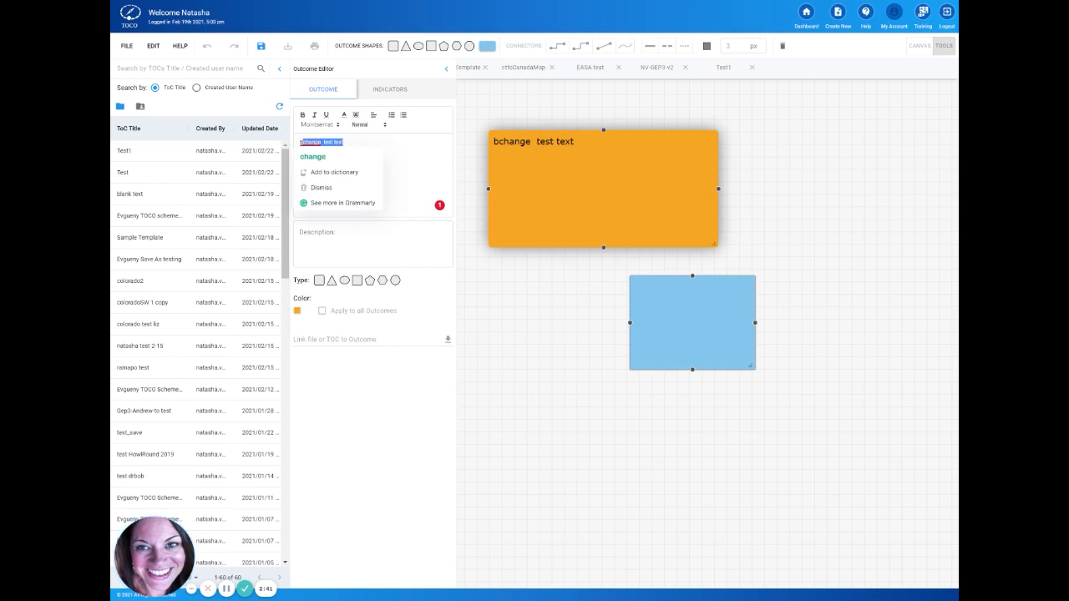
{"action": "left_click", "coordinate": [369, 126]}
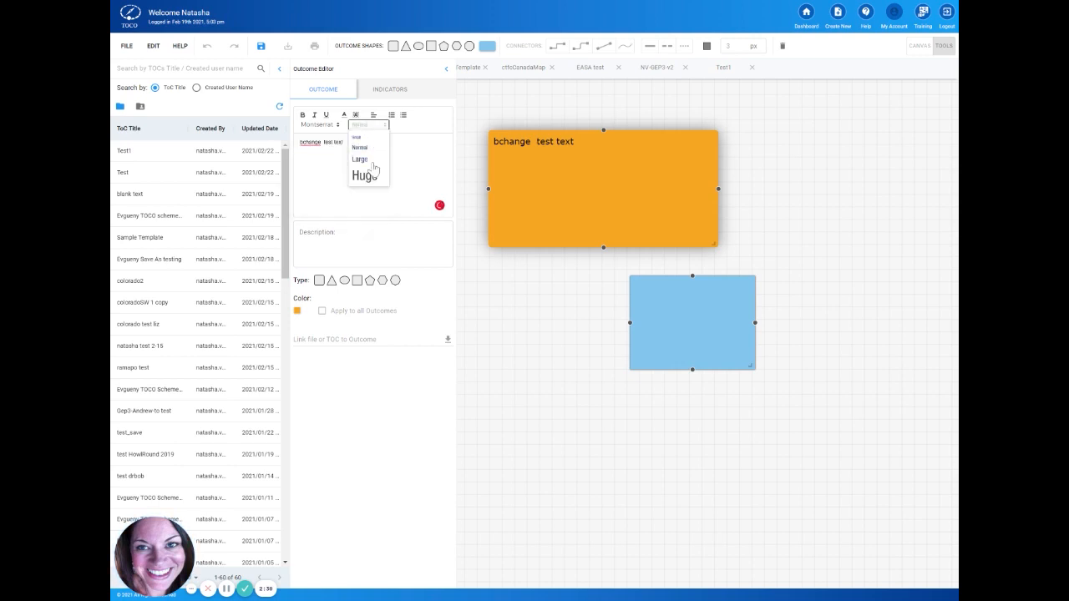
{"action": "left_click", "coordinate": [373, 161]}
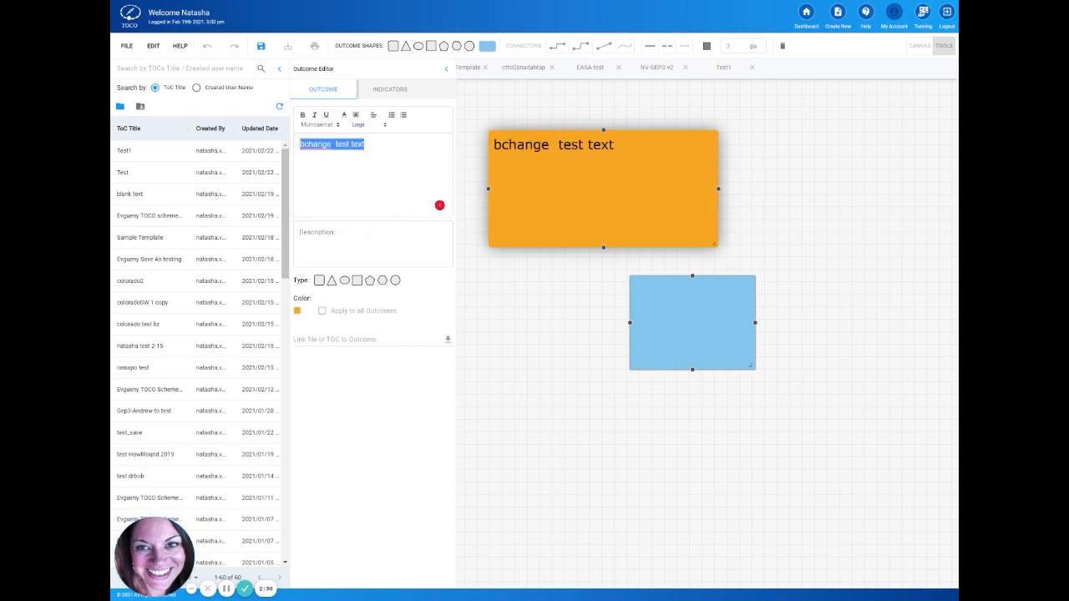
{"action": "left_click", "coordinate": [303, 116]}
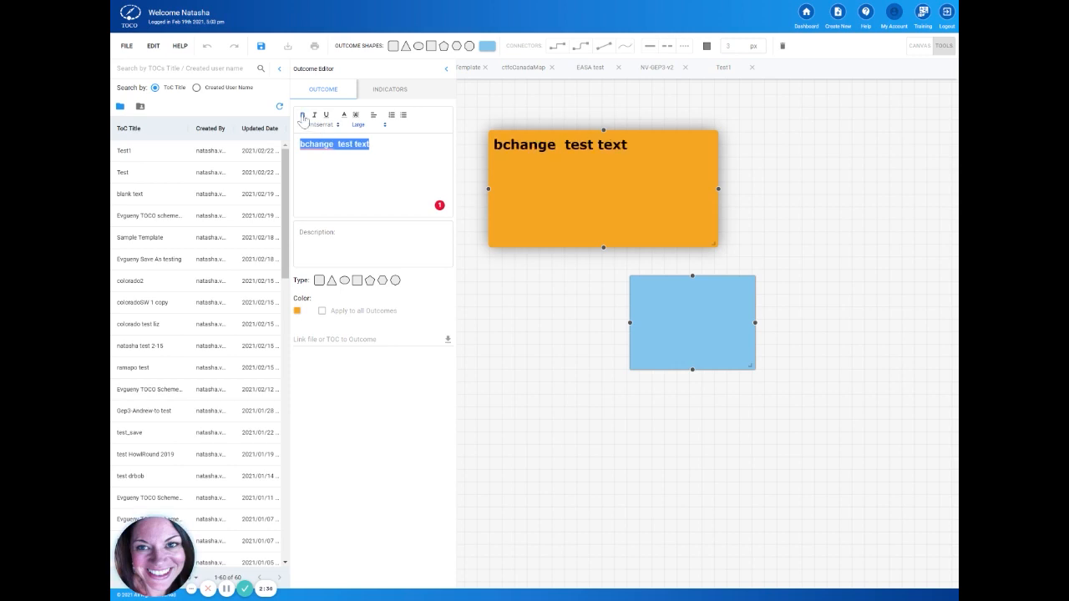
{"action": "left_click", "coordinate": [314, 116]}
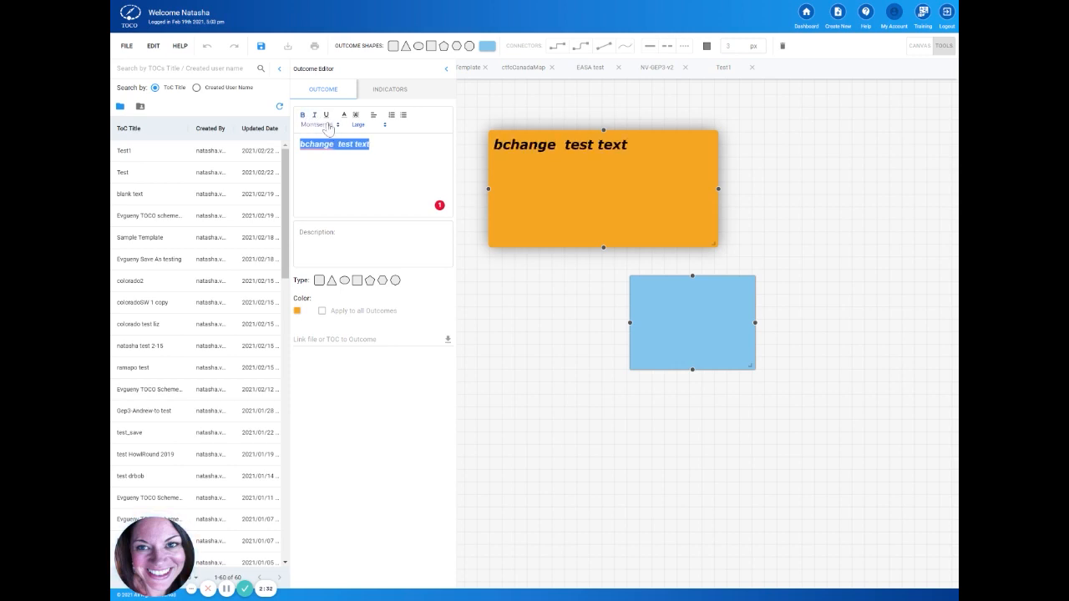
{"action": "left_click", "coordinate": [326, 115]}
Step: Colour the outcome's text purple and give it a yellow highlight
{"action": "left_click", "coordinate": [343, 117]}
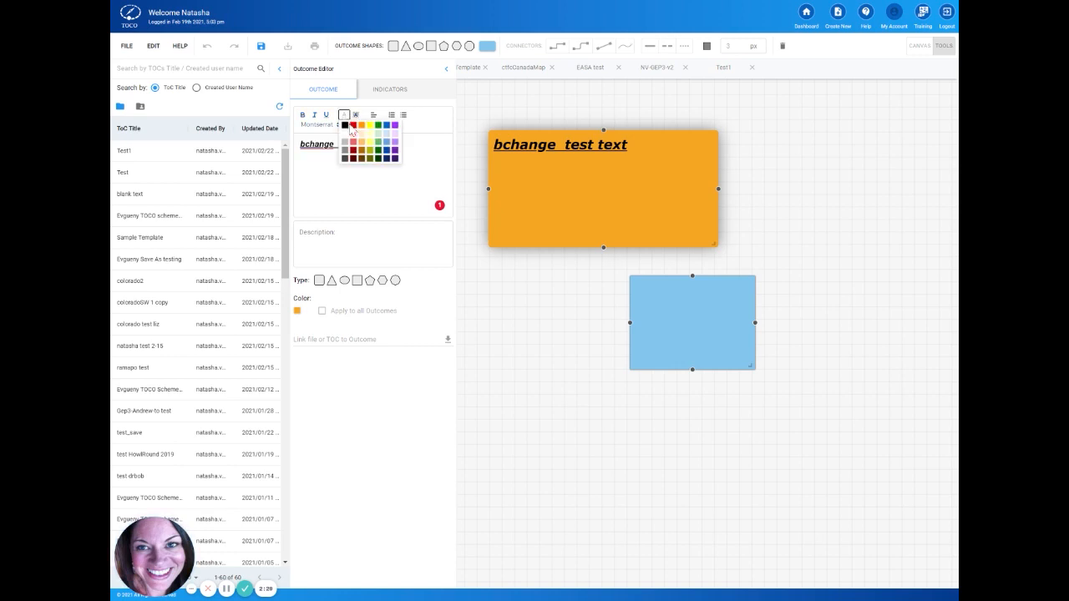
{"action": "left_click", "coordinate": [394, 125]}
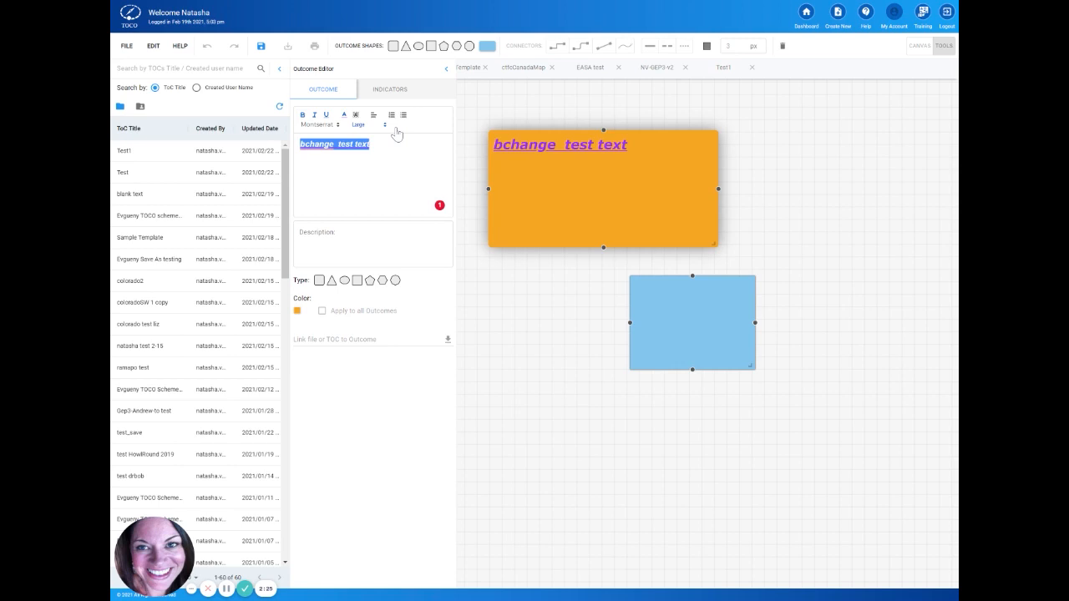
{"action": "left_click", "coordinate": [355, 115]}
{"action": "left_click", "coordinate": [381, 126]}
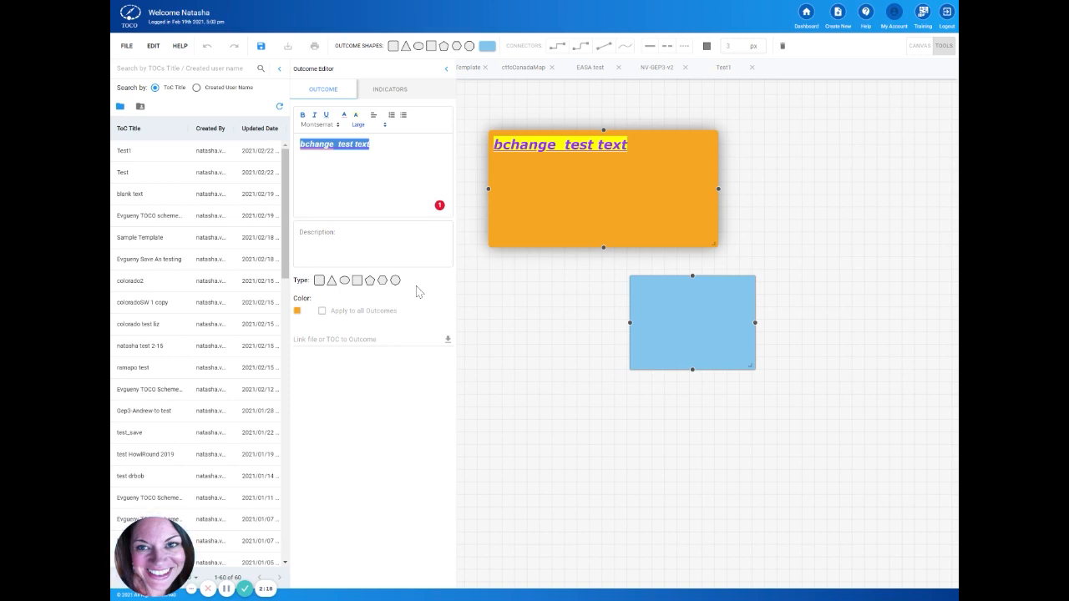
Step: Try pentagon and oval types for the edited outcome, ending with the rounded rectangle
{"action": "left_click", "coordinate": [370, 280]}
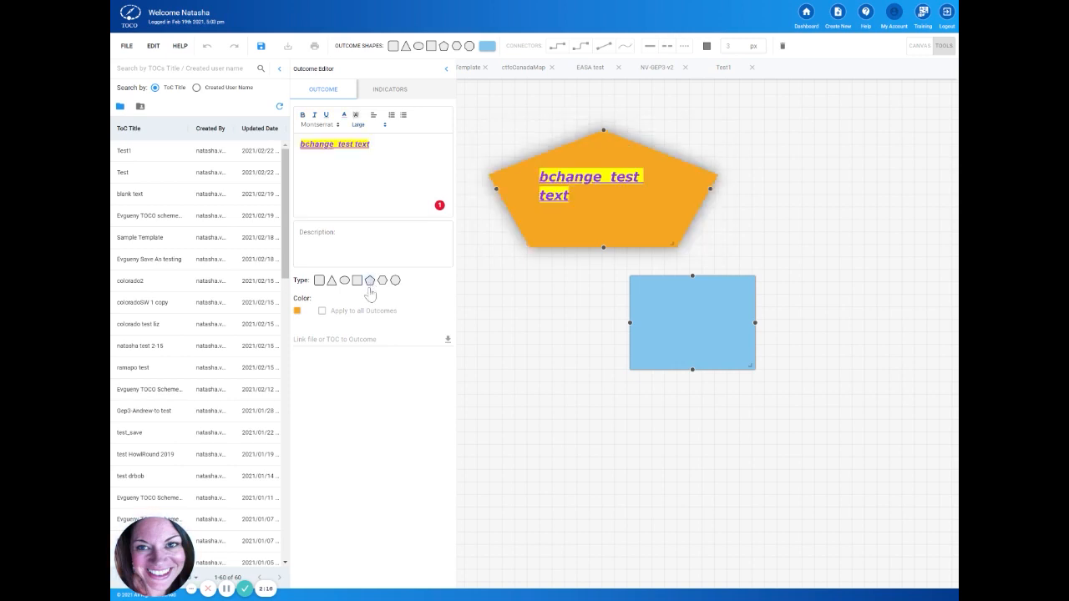
{"action": "left_click", "coordinate": [344, 280]}
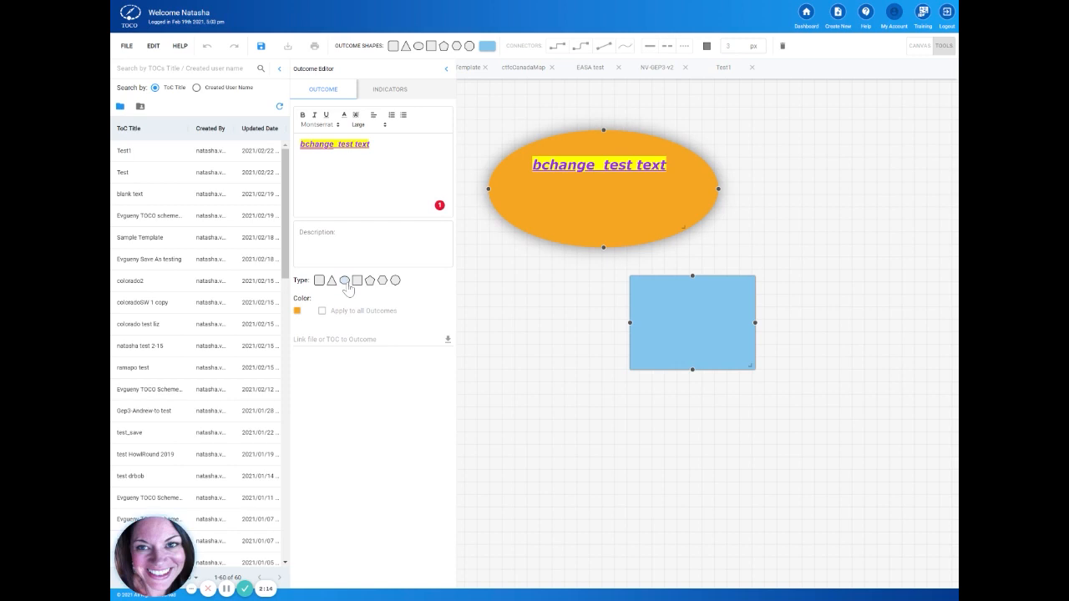
{"action": "left_click", "coordinate": [319, 281]}
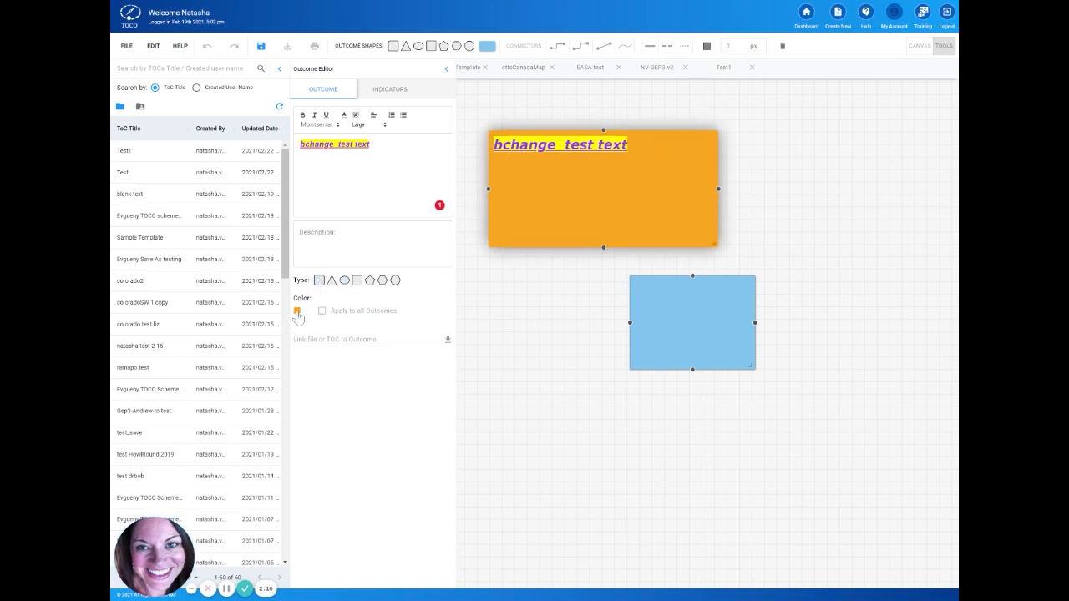
Step: Change the edited outcome's fill colour to turquoise green
{"action": "left_click", "coordinate": [297, 311]}
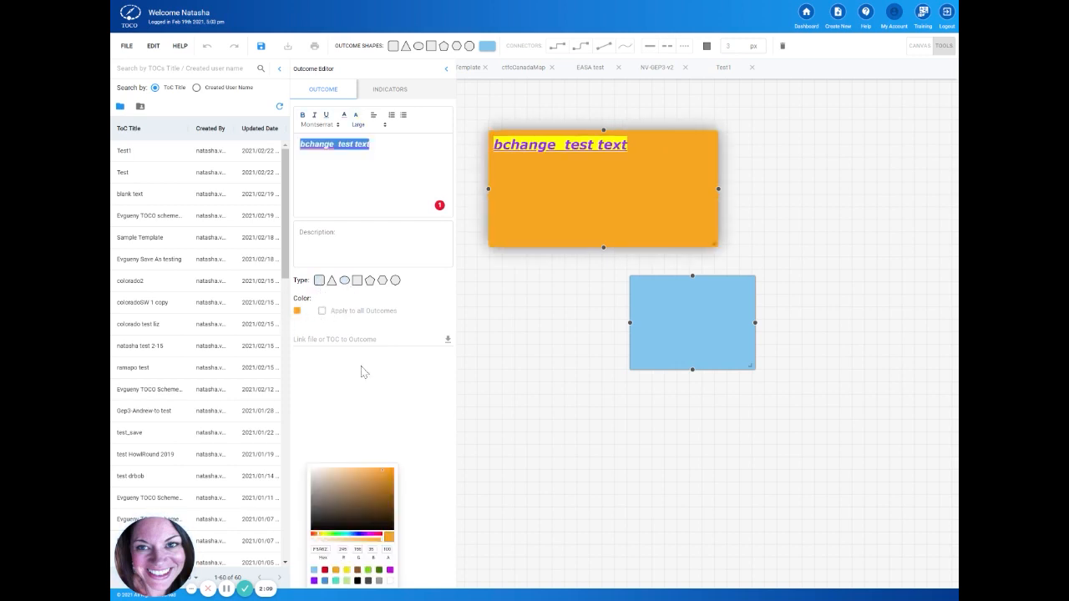
{"action": "left_click", "coordinate": [336, 581]}
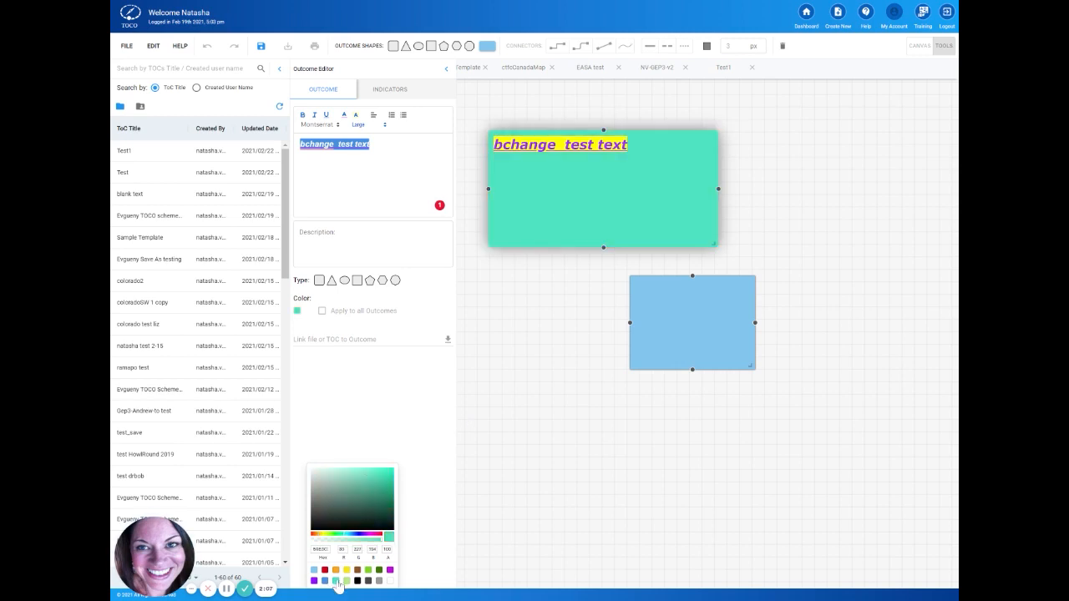
Step: Fill in the outcome's first indicator with "This is thechage" as the change and "who" for Who, with status Needs Attention
{"action": "left_click", "coordinate": [377, 92]}
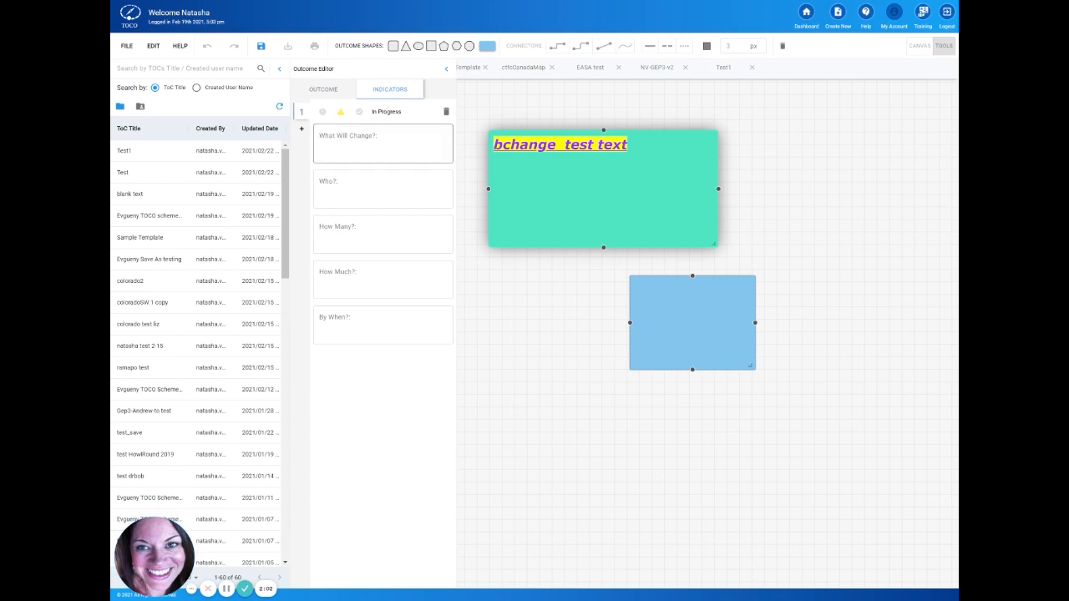
{"action": "left_click", "coordinate": [382, 145]}
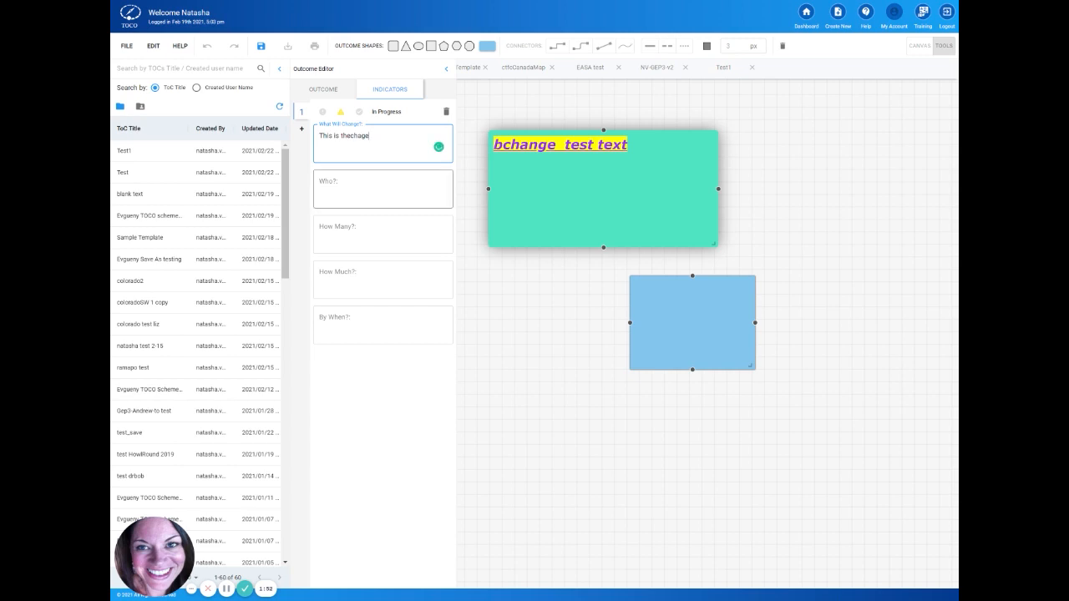
{"action": "left_click", "coordinate": [382, 189]}
{"action": "type", "text": "who"}
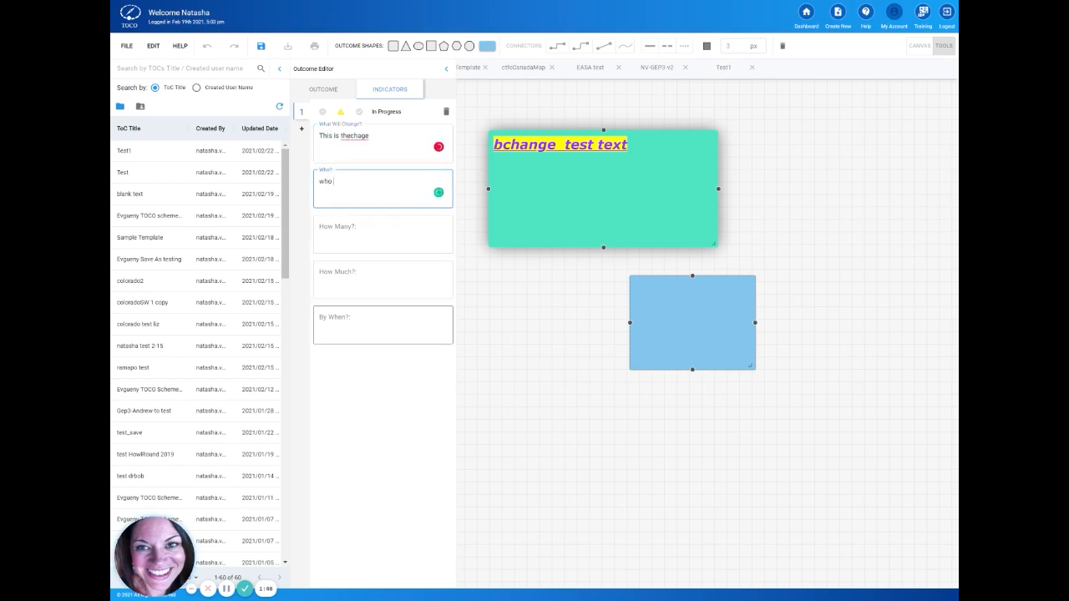
{"action": "left_click", "coordinate": [323, 115]}
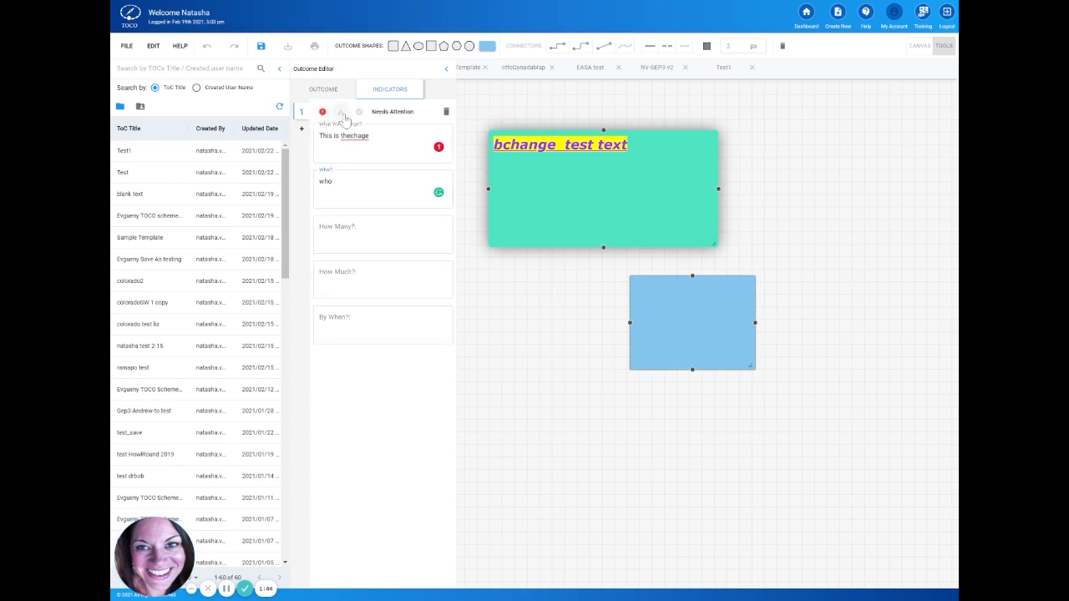
Step: Set the first indicator's status to the yellow warning triangle and display the indicator beside the green outcome
{"action": "left_click", "coordinate": [343, 114]}
{"action": "left_click", "coordinate": [359, 112]}
{"action": "left_click", "coordinate": [341, 113]}
{"action": "left_click", "coordinate": [710, 154]}
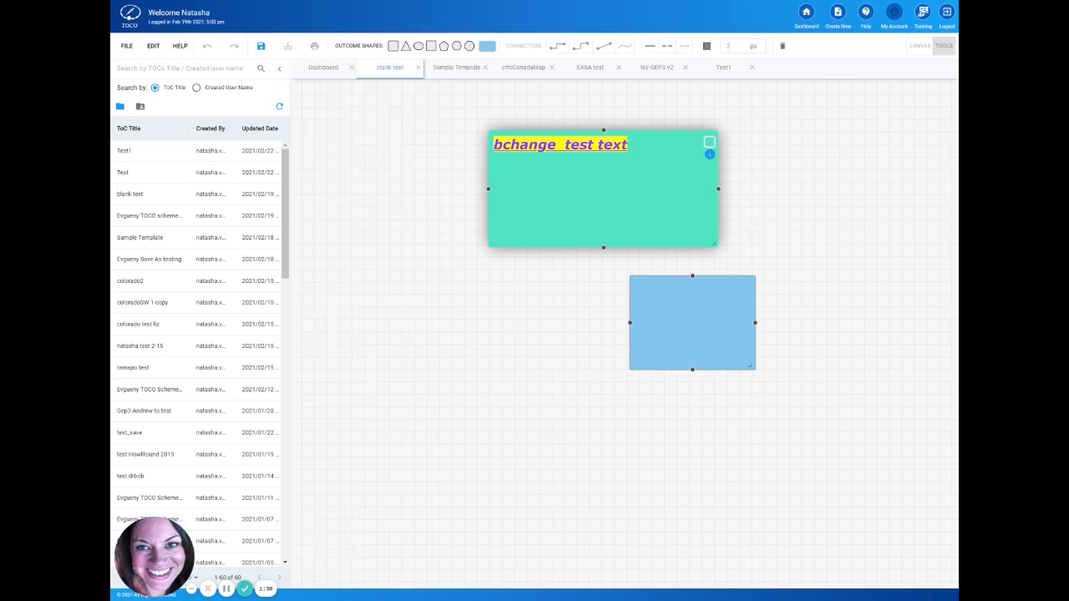
{"action": "left_click", "coordinate": [711, 156]}
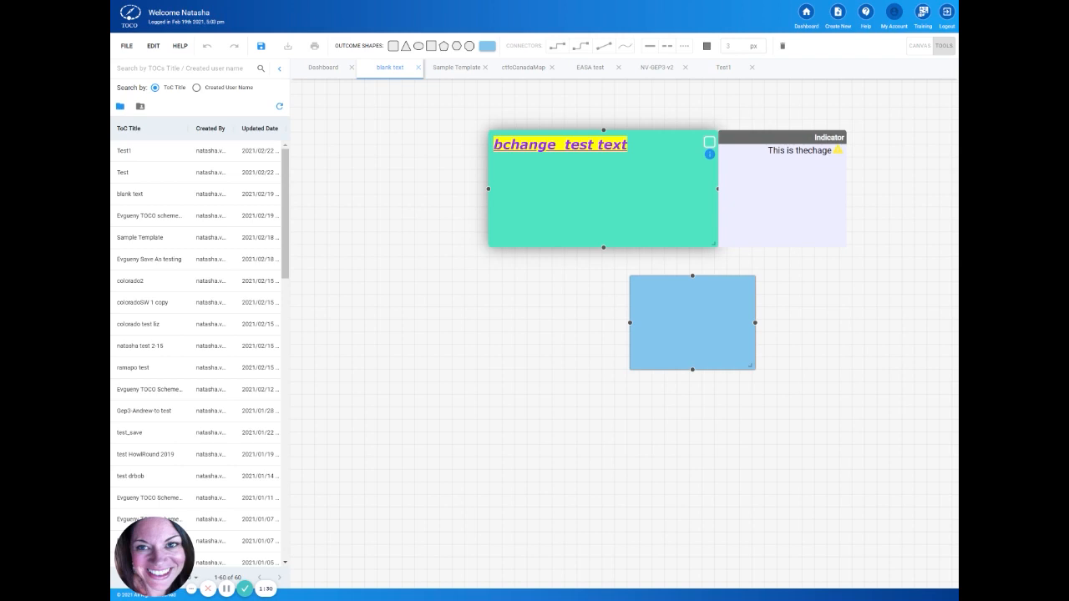
Step: Delete the blue outcome and place a new sharp-cornered rectangle outcome below and to the right of the green one
{"action": "mouse_move", "coordinate": [748, 299]}
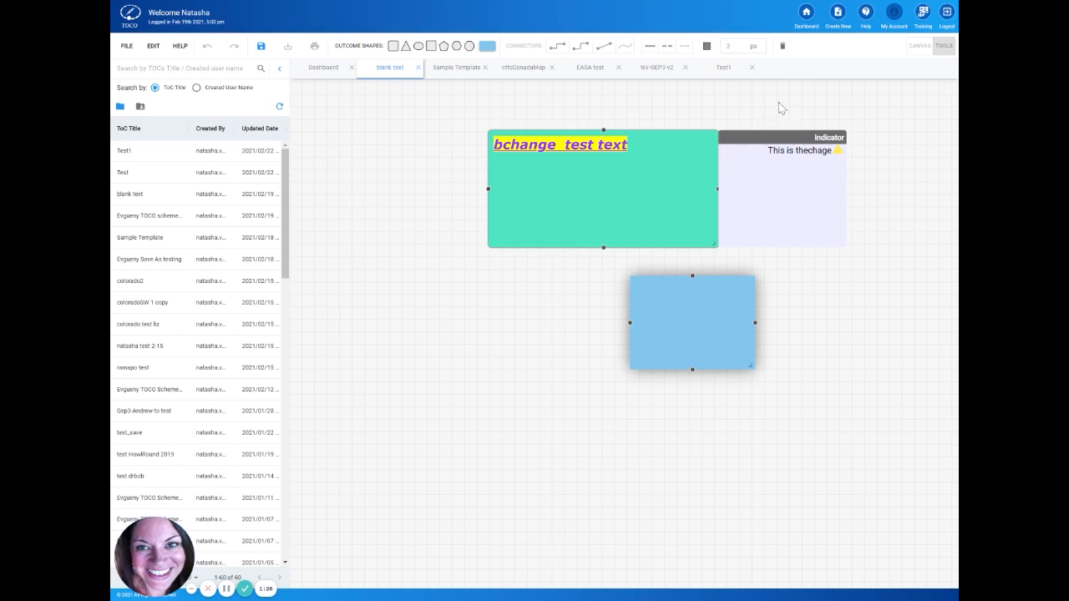
{"action": "left_click", "coordinate": [783, 48]}
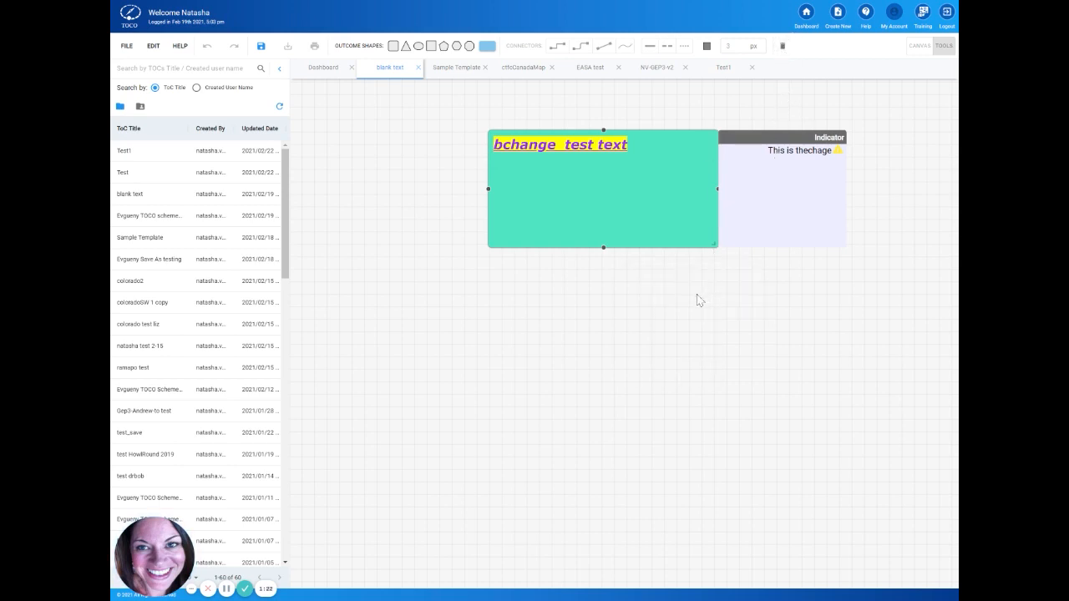
{"action": "left_click", "coordinate": [432, 47]}
{"action": "left_click_drag", "start_coordinate": [643, 285], "coordinate": [706, 389]}
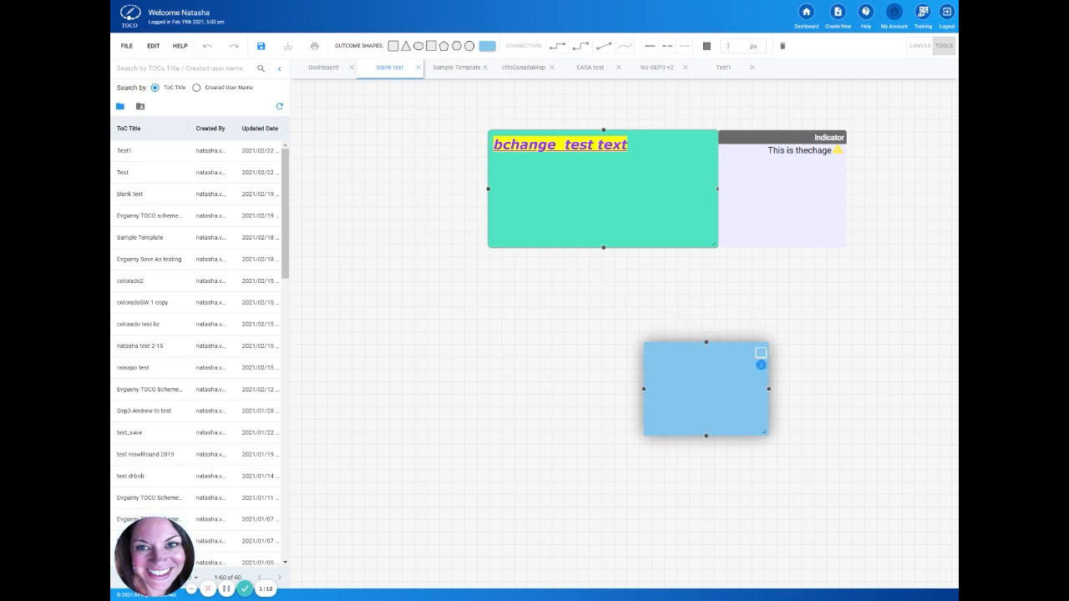
Step: Connect the top of the blue rectangle to the bottom of the green outcome with a curved, dotted connector
{"action": "left_click_drag", "start_coordinate": [706, 343], "coordinate": [603, 247]}
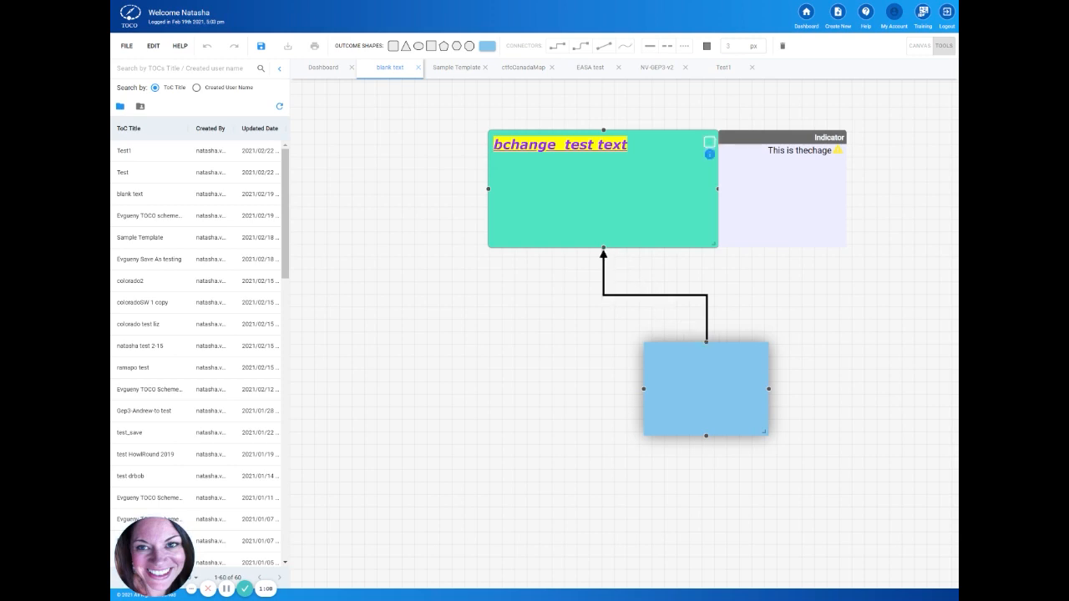
{"action": "left_click", "coordinate": [628, 302]}
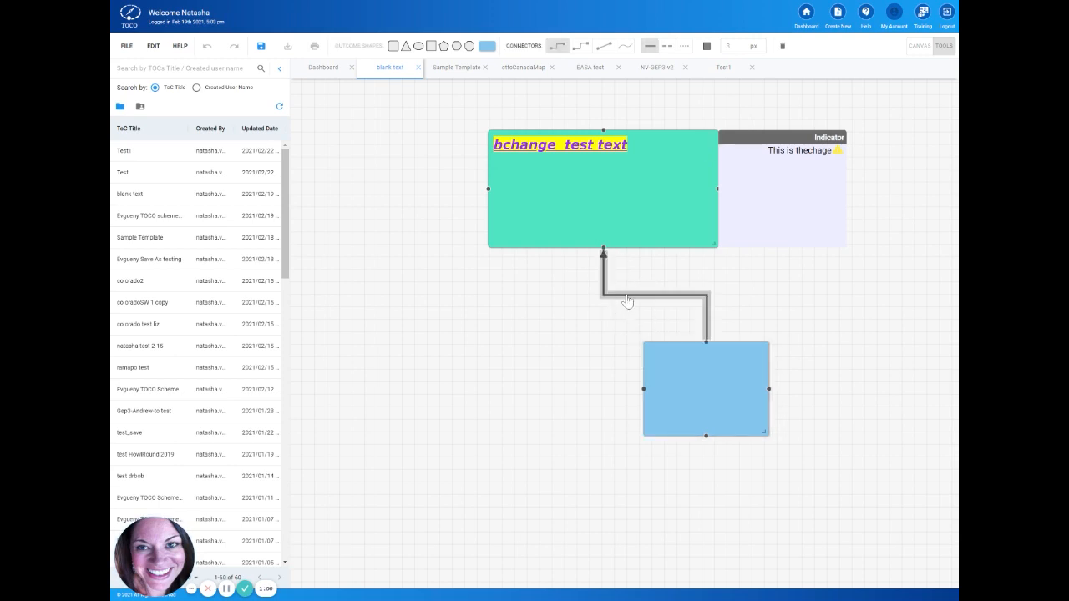
{"action": "left_click", "coordinate": [579, 48]}
{"action": "left_click", "coordinate": [605, 49]}
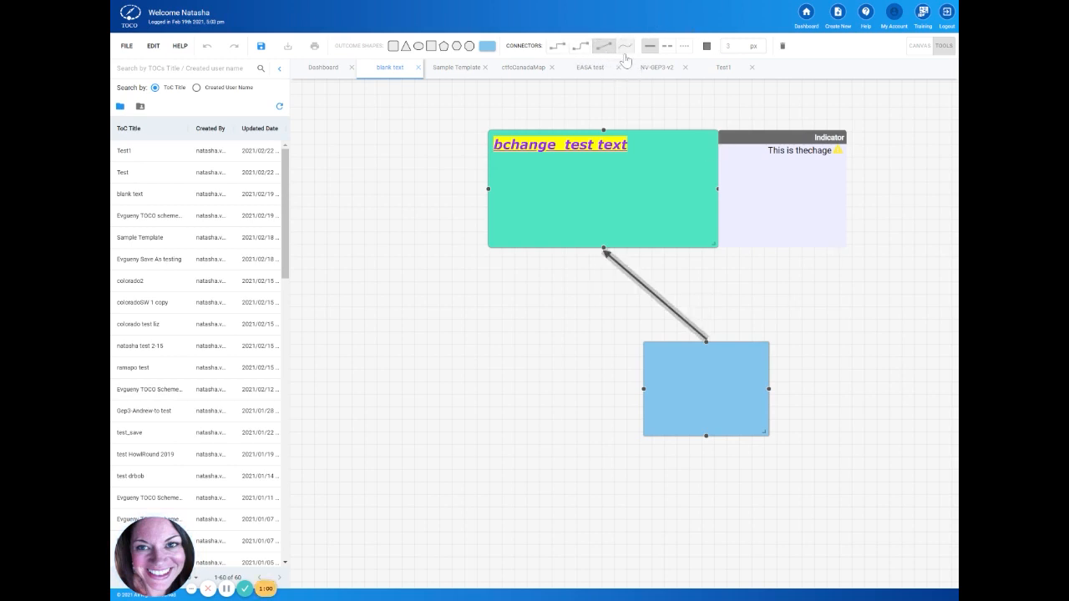
{"action": "left_click", "coordinate": [625, 48]}
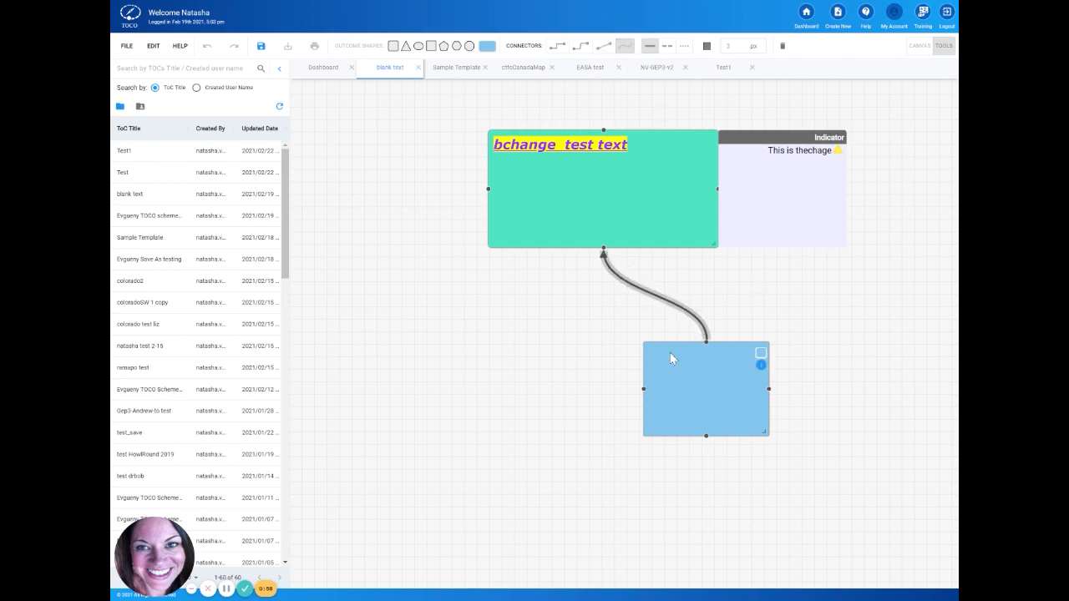
{"action": "left_click", "coordinate": [683, 48]}
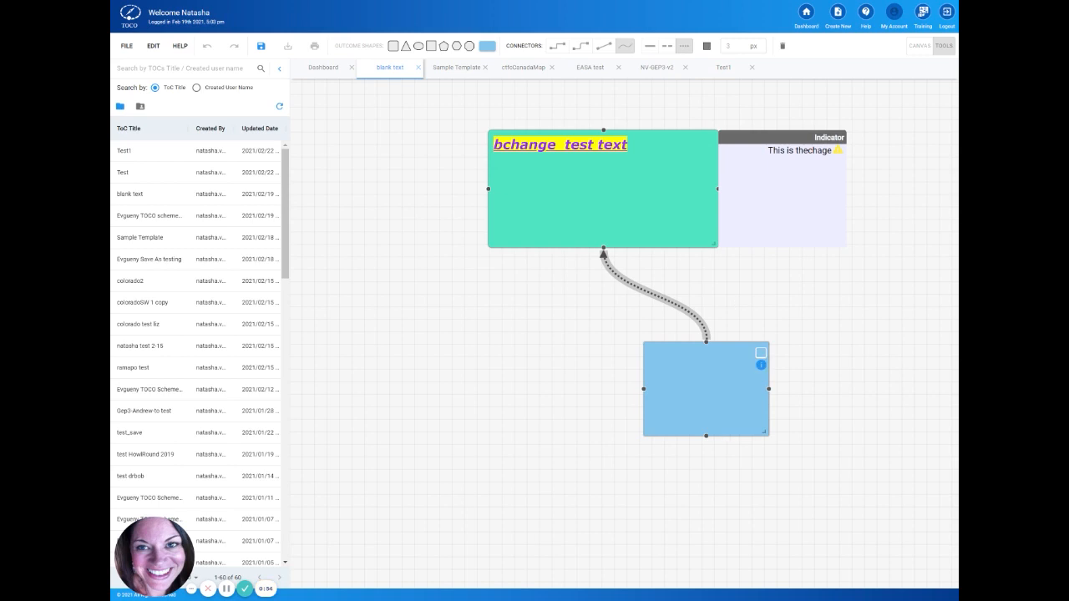
Step: Enter "rationals" as the connector's rationale and create four interventions, the first reading "this is a rational"
{"action": "double_click", "coordinate": [664, 306]}
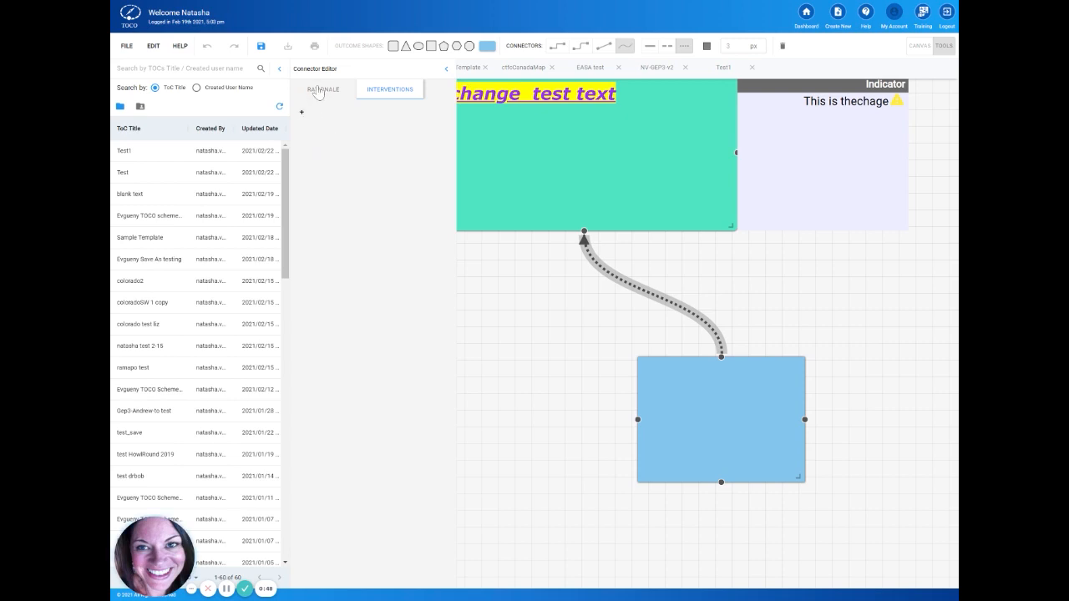
{"action": "left_click", "coordinate": [318, 90]}
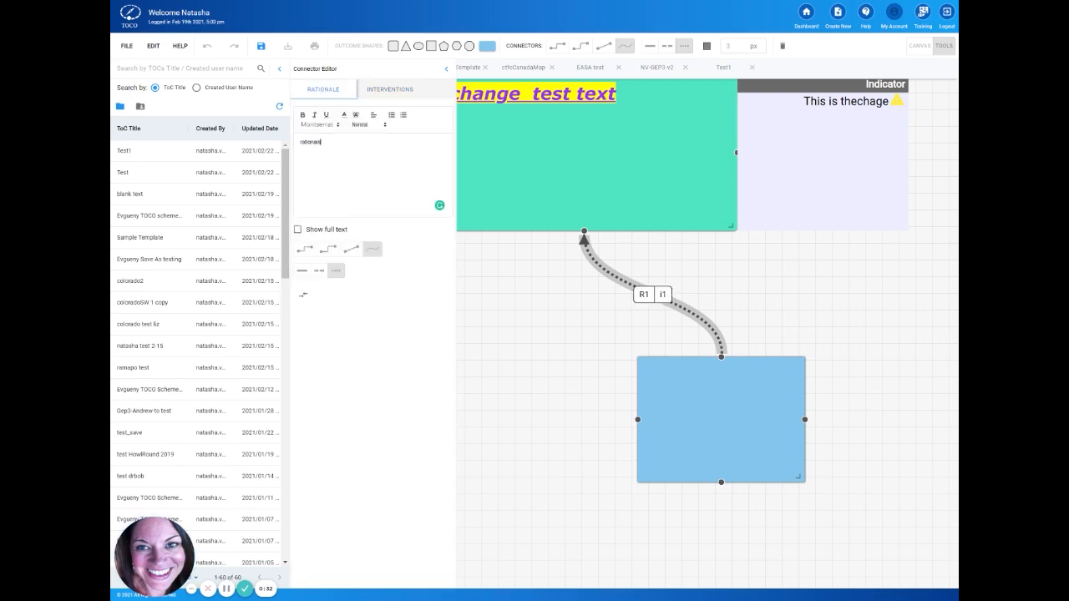
{"action": "left_click", "coordinate": [386, 89]}
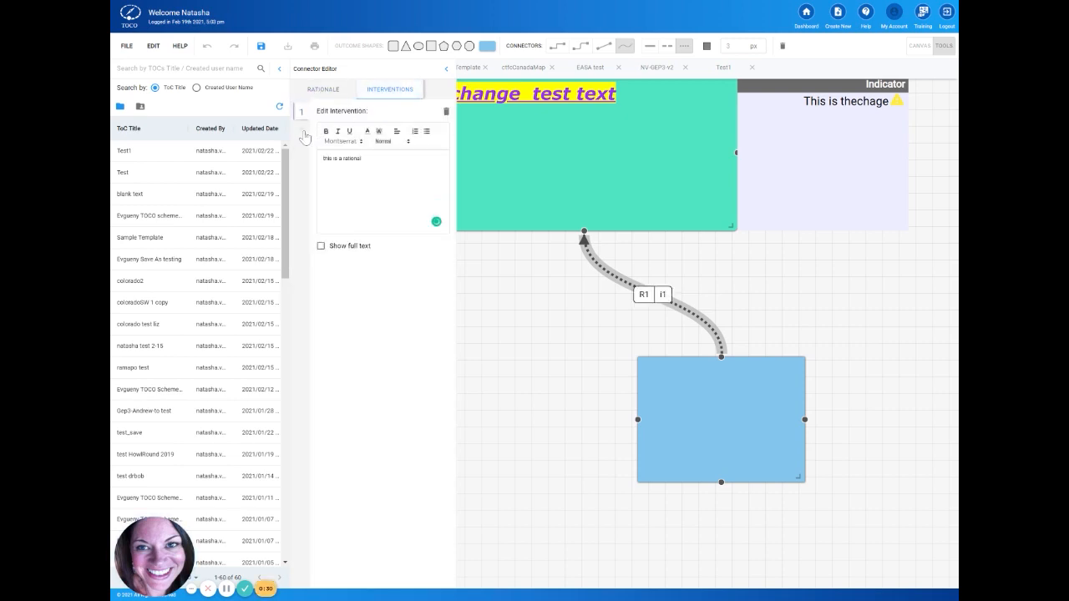
{"action": "left_click", "coordinate": [303, 137]}
{"action": "left_click", "coordinate": [302, 145]}
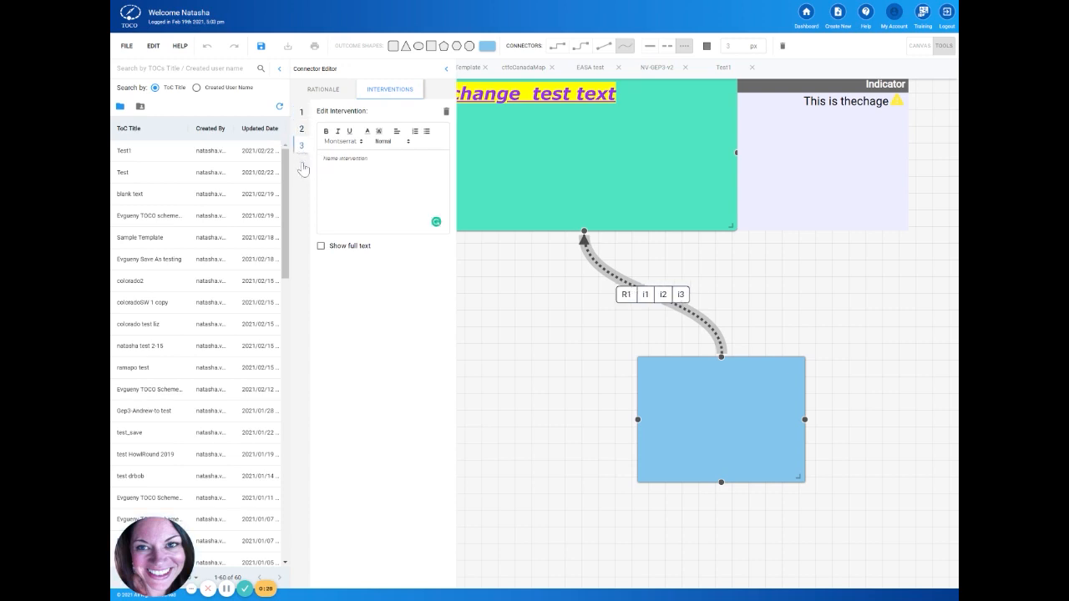
{"action": "left_click", "coordinate": [302, 162]}
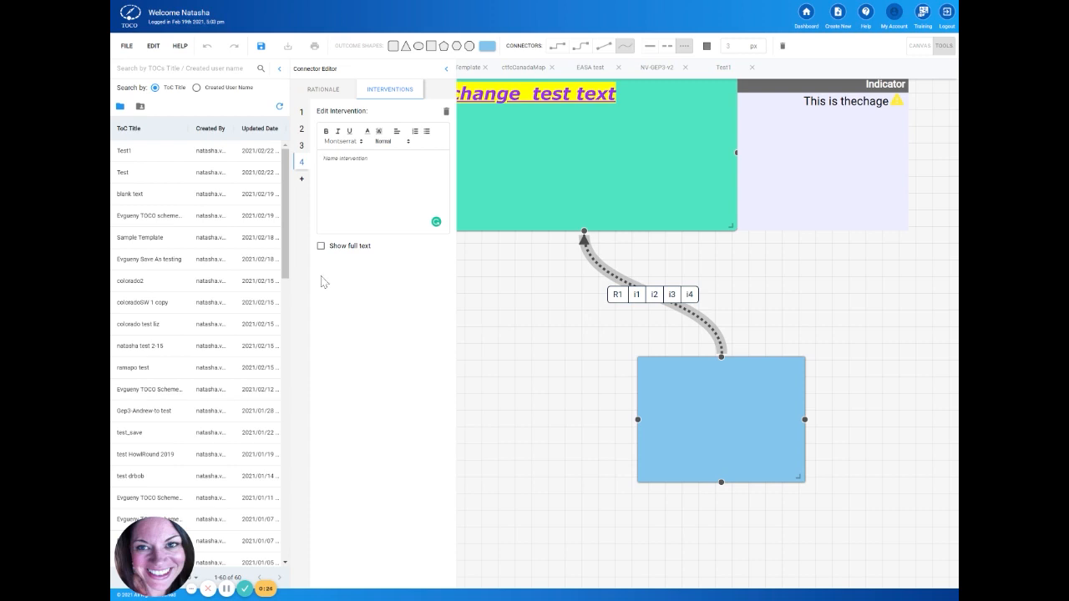
Step: Show the rationale's full text on the connector and format it in blue with an orange highlight
{"action": "left_click", "coordinate": [321, 247]}
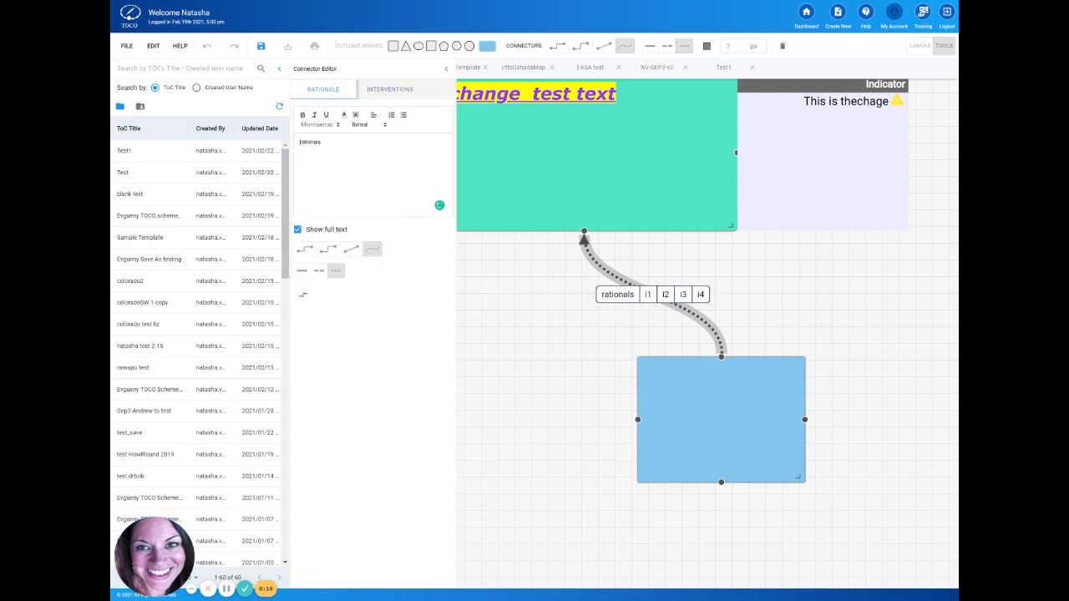
{"action": "key", "text": "ctrl+a"}
{"action": "left_click", "coordinate": [343, 115]}
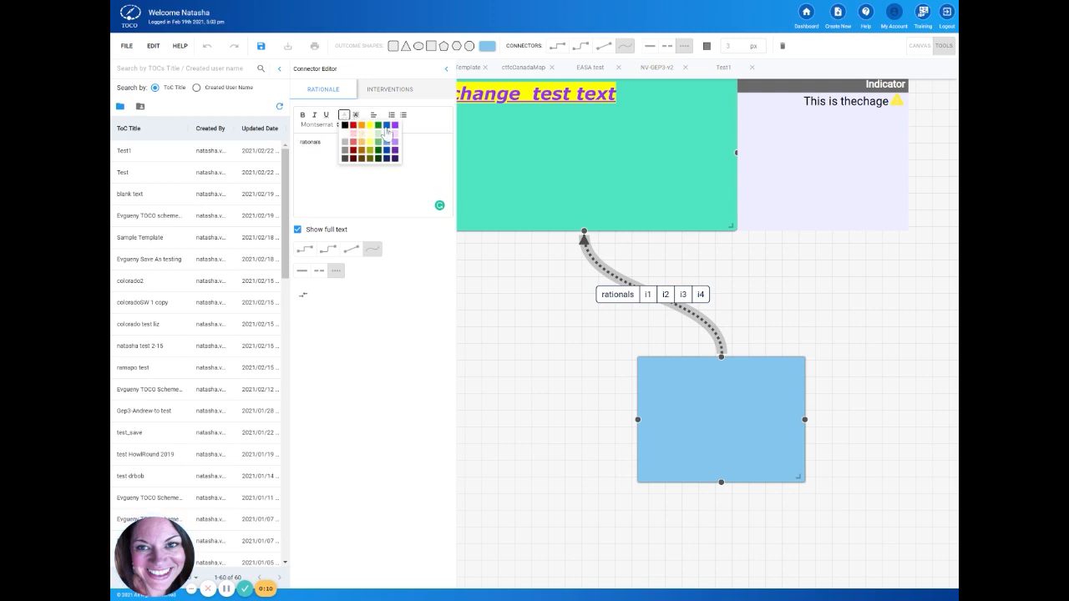
{"action": "left_click", "coordinate": [385, 126]}
{"action": "left_click", "coordinate": [355, 115]}
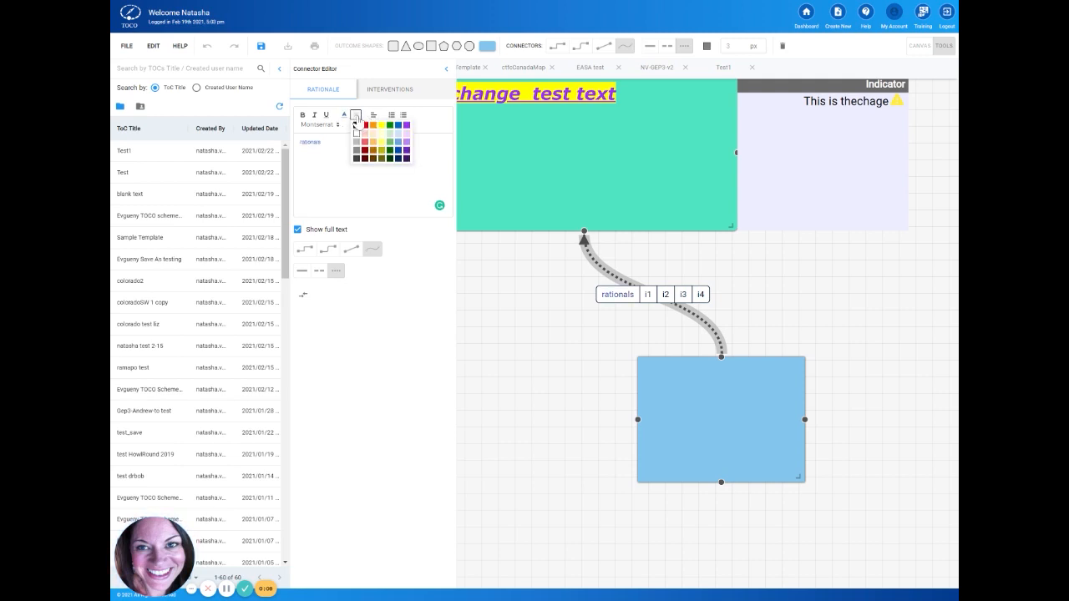
{"action": "left_click", "coordinate": [373, 125]}
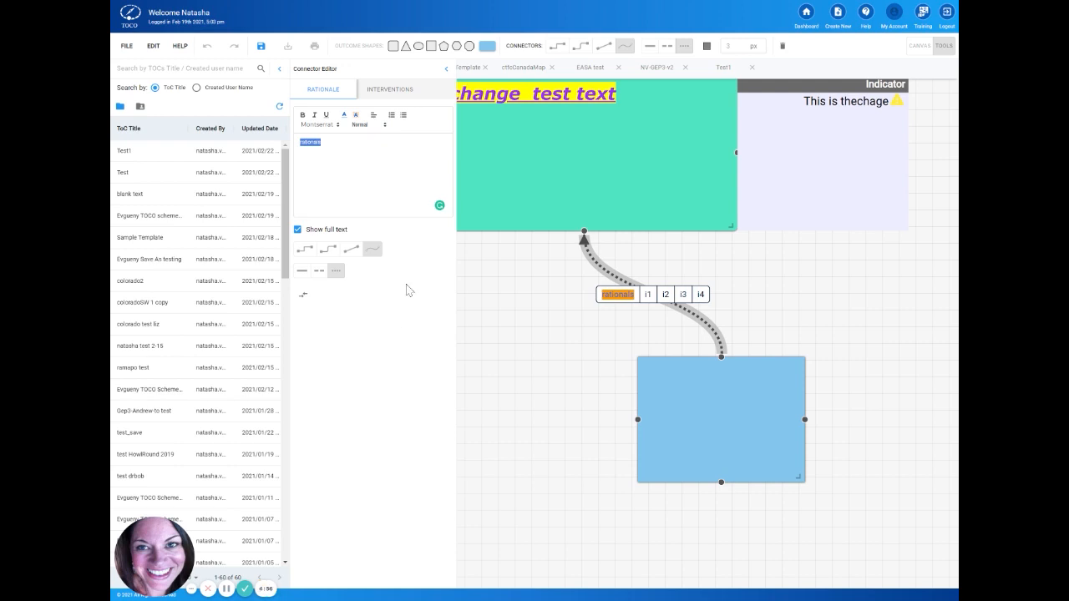
Step: Reverse the connector's arrow direction, and reverse it back to point at the green outcome
{"action": "left_click", "coordinate": [305, 300]}
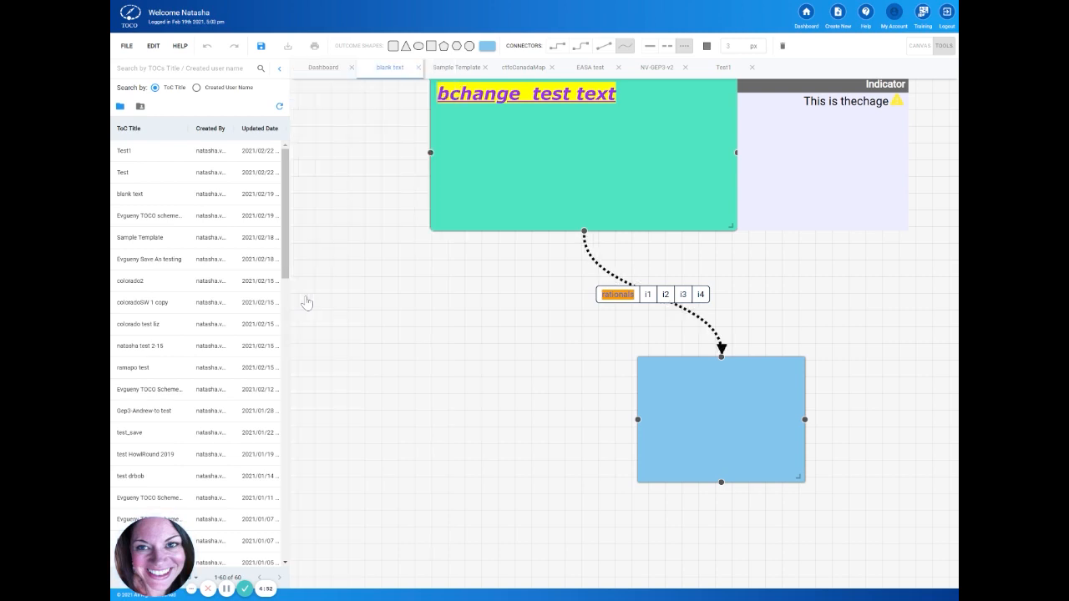
{"action": "left_click", "coordinate": [709, 330]}
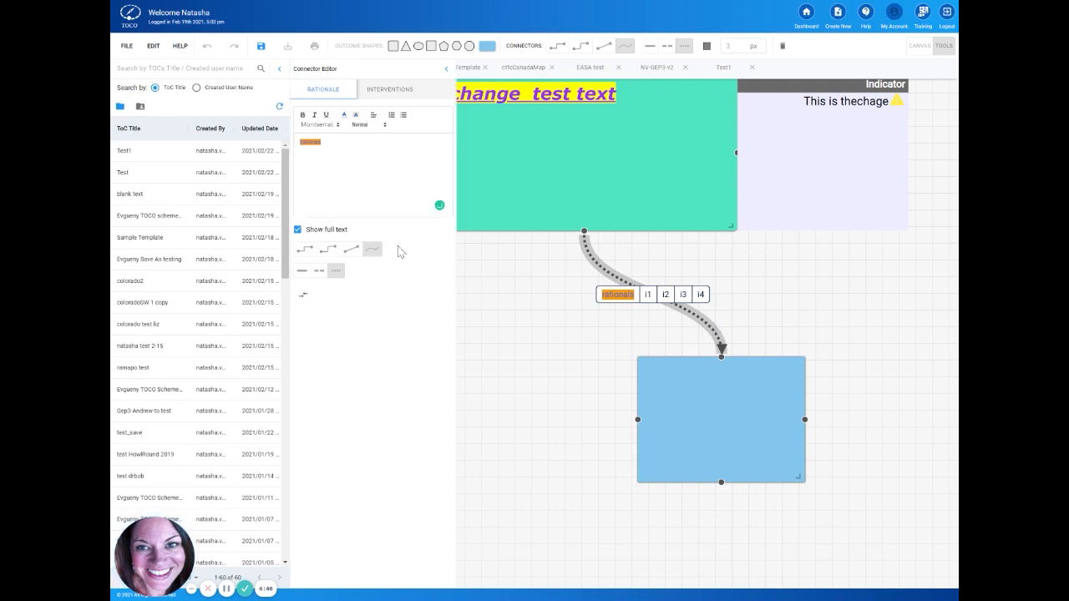
{"action": "left_click", "coordinate": [306, 303]}
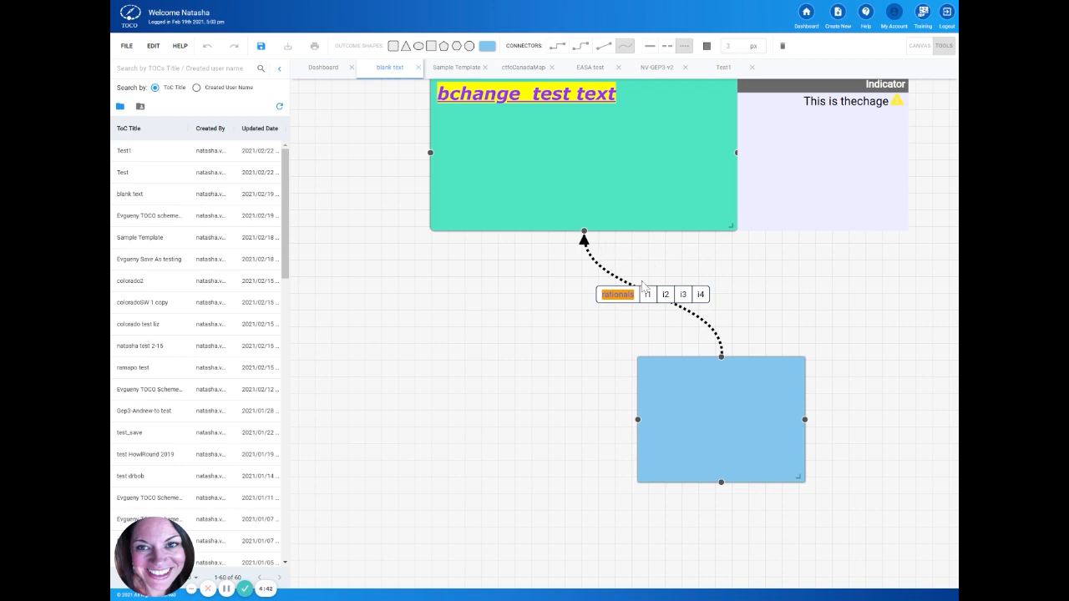
Step: Add an oval outcome and place it to the left of the blue rectangle
{"action": "mouse_move", "coordinate": [639, 365]}
{"action": "left_click", "coordinate": [419, 46]}
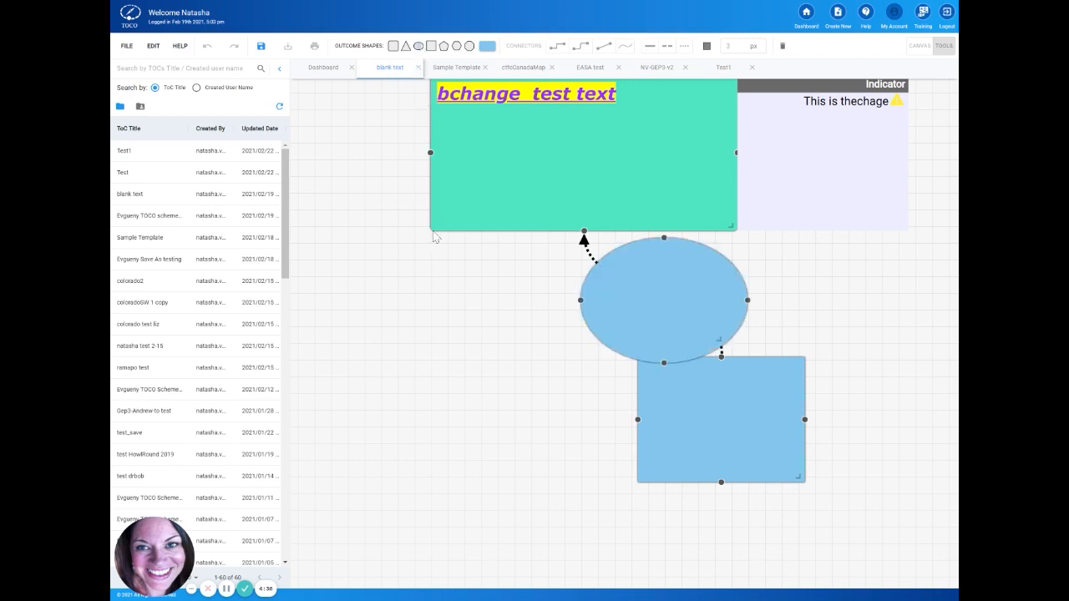
{"action": "left_click_drag", "start_coordinate": [604, 309], "coordinate": [392, 431]}
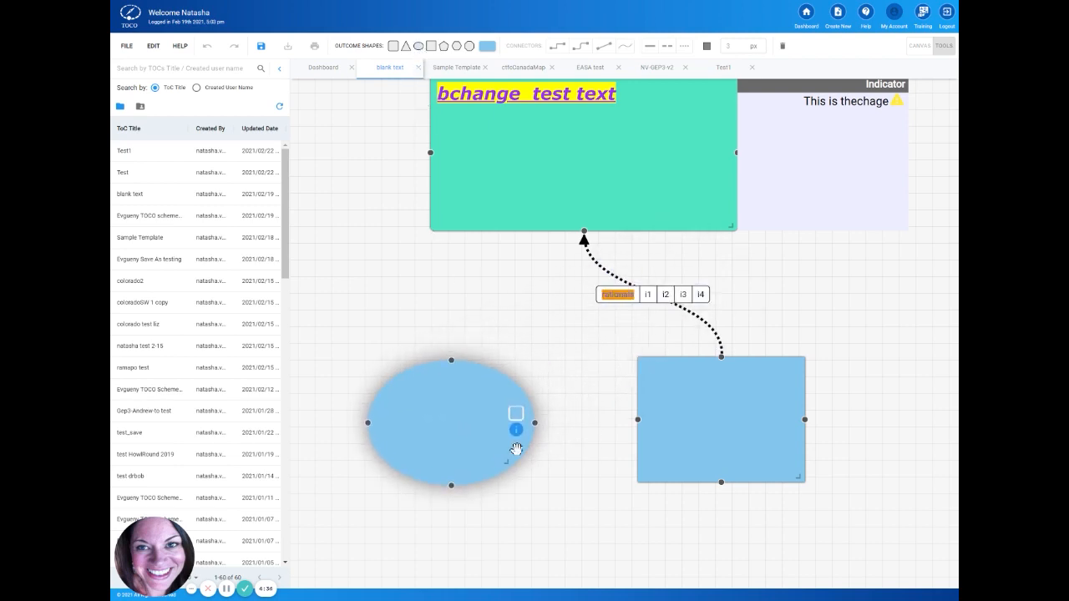
Step: Draw a connector from the oval's right side to the rectangle's left side twice, deleting it each time
{"action": "mouse_move", "coordinate": [534, 423]}
{"action": "left_mouse_down"}
{"action": "mouse_move", "coordinate": [626, 429]}
{"action": "mouse_move", "coordinate": [638, 419]}
{"action": "left_mouse_up"}
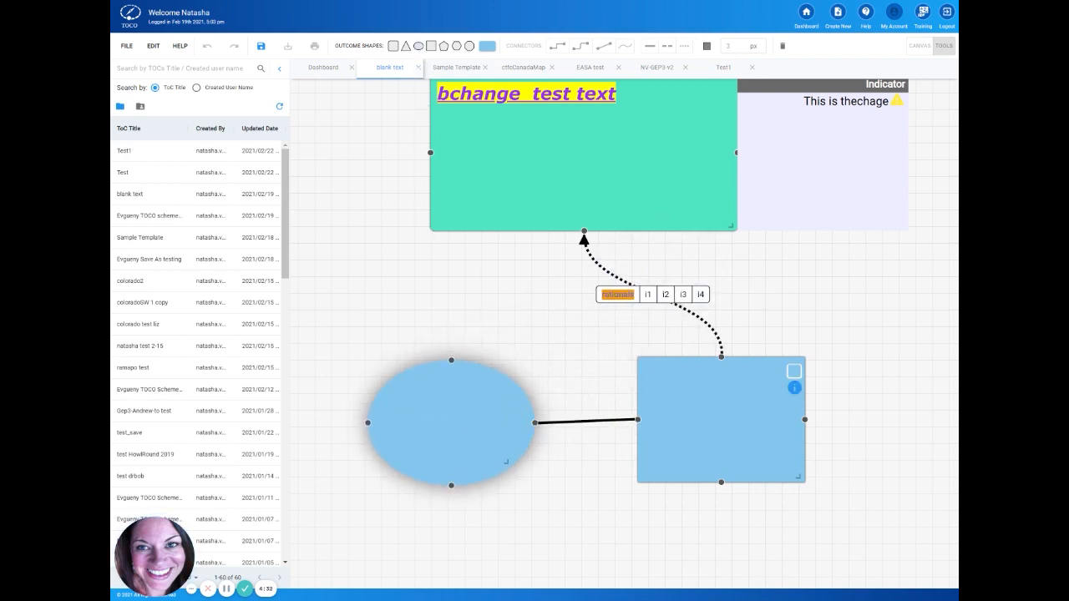
{"action": "left_click", "coordinate": [569, 426]}
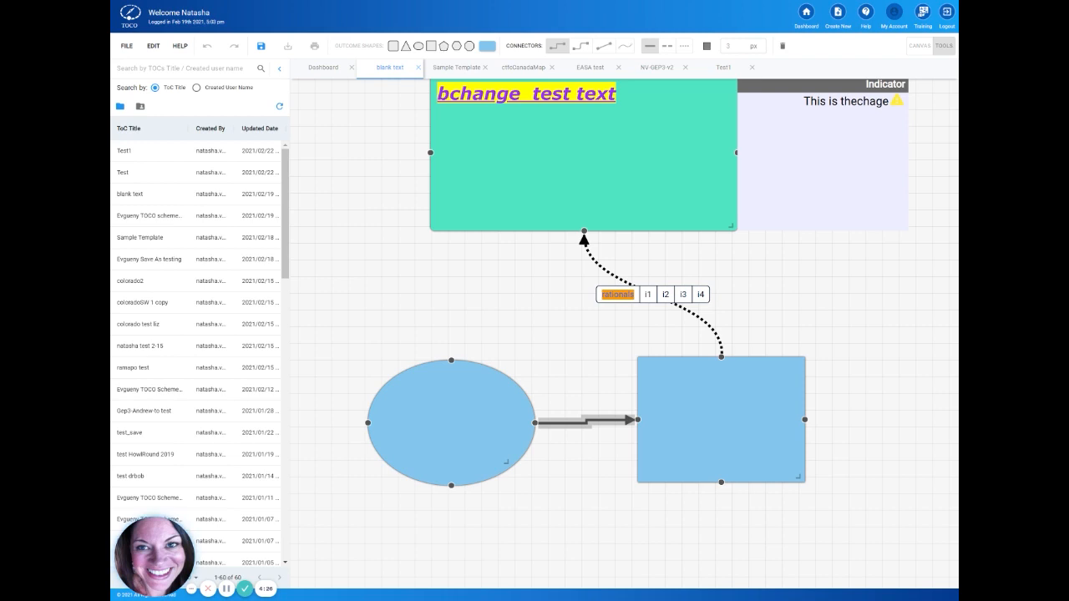
{"action": "key", "text": "Delete"}
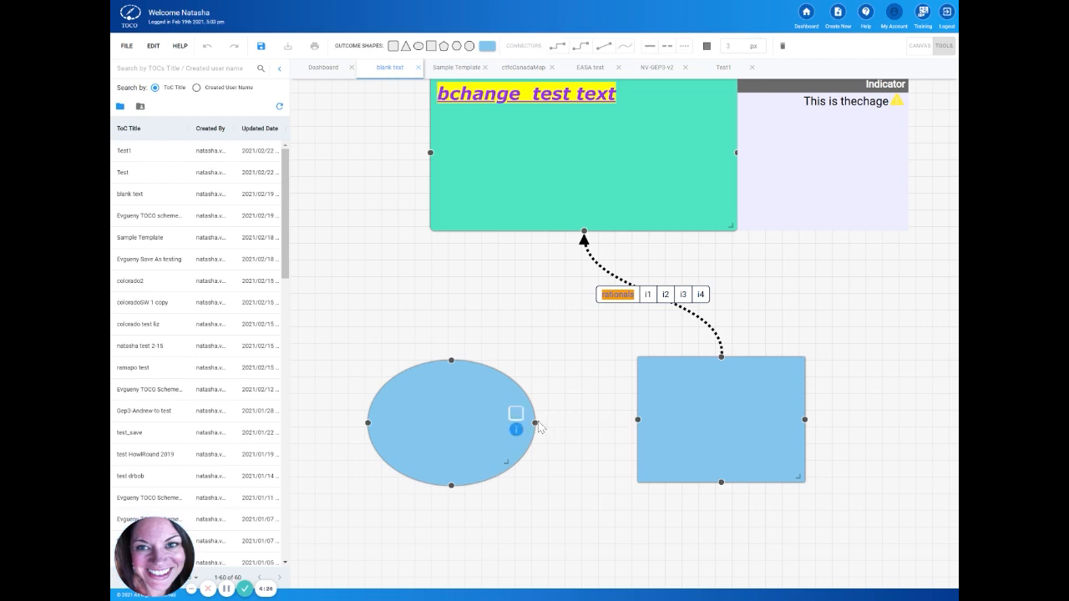
{"action": "left_click_drag", "start_coordinate": [534, 422], "coordinate": [637, 419]}
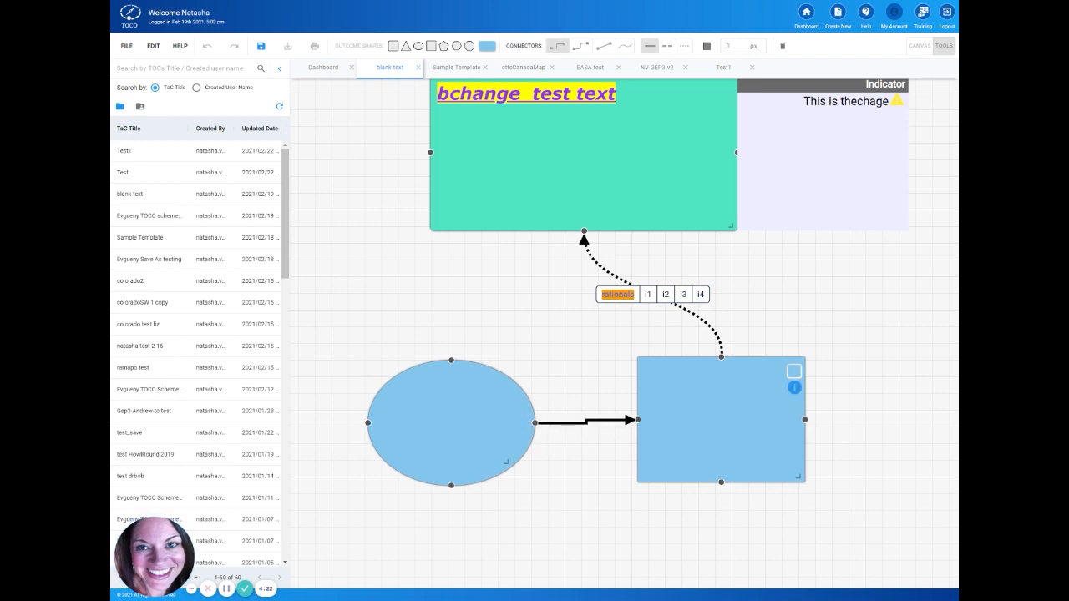
{"action": "left_click", "coordinate": [782, 47]}
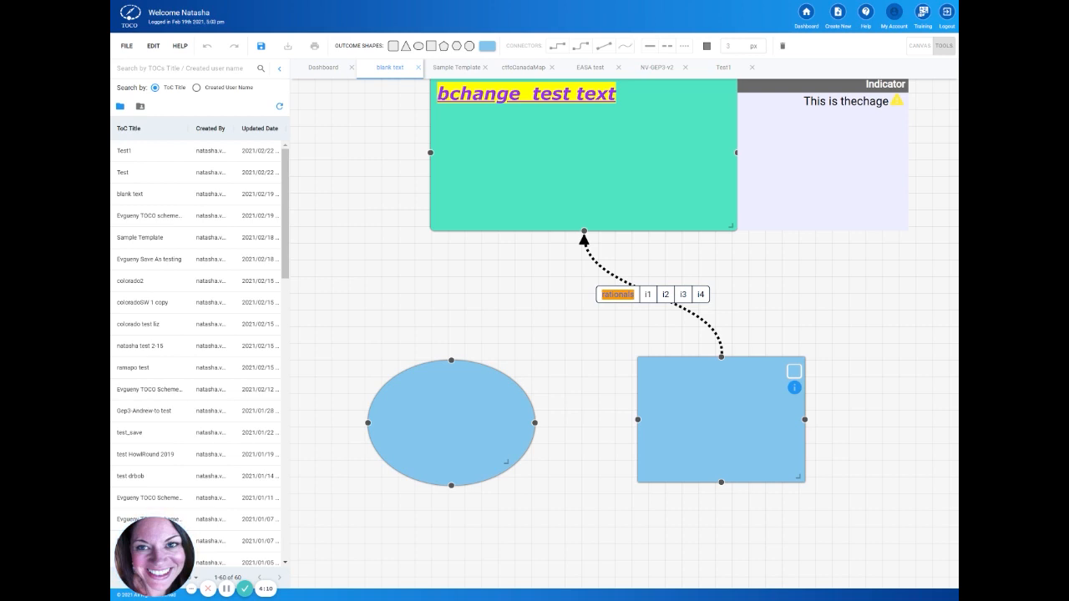
Step: Paste the Theory of Change flyer image into the blue rectangle outcome and enlarge the outcome around it
{"action": "double_click", "coordinate": [721, 420]}
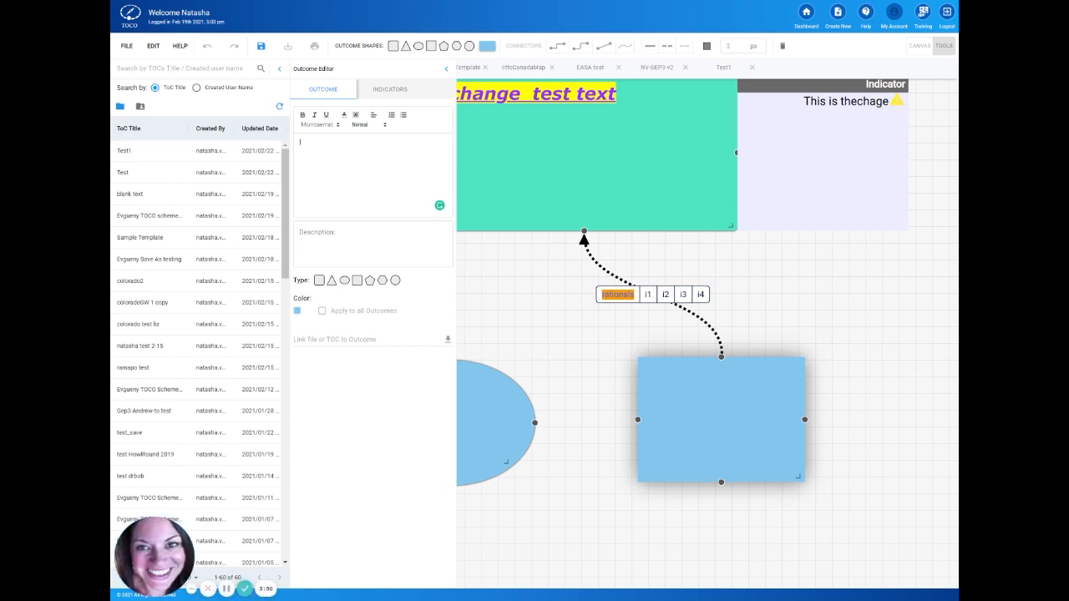
{"action": "key", "text": "ctrl+v"}
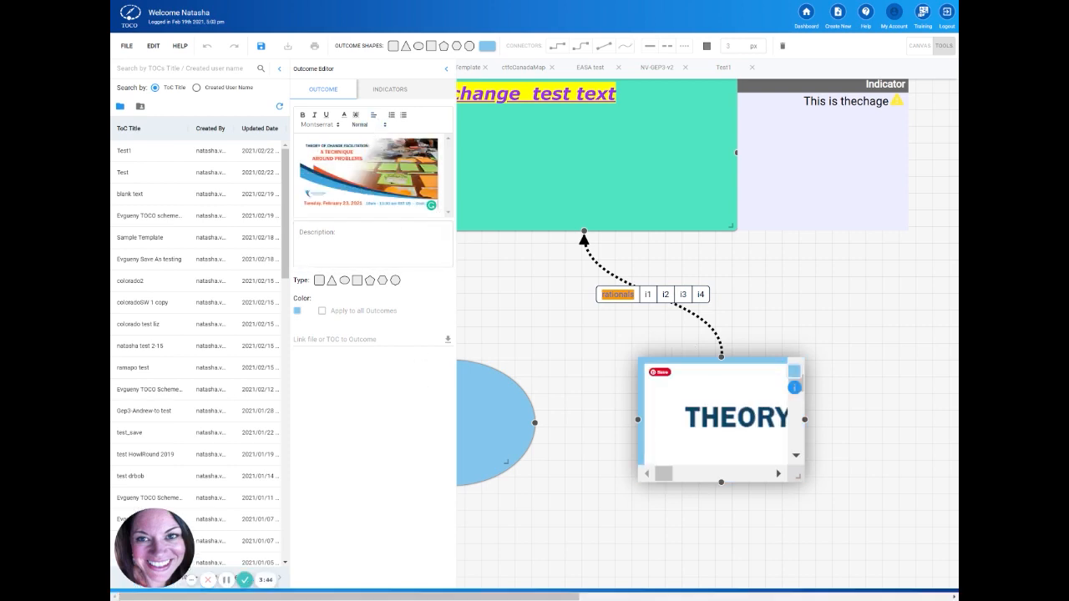
{"action": "left_click", "coordinate": [851, 524]}
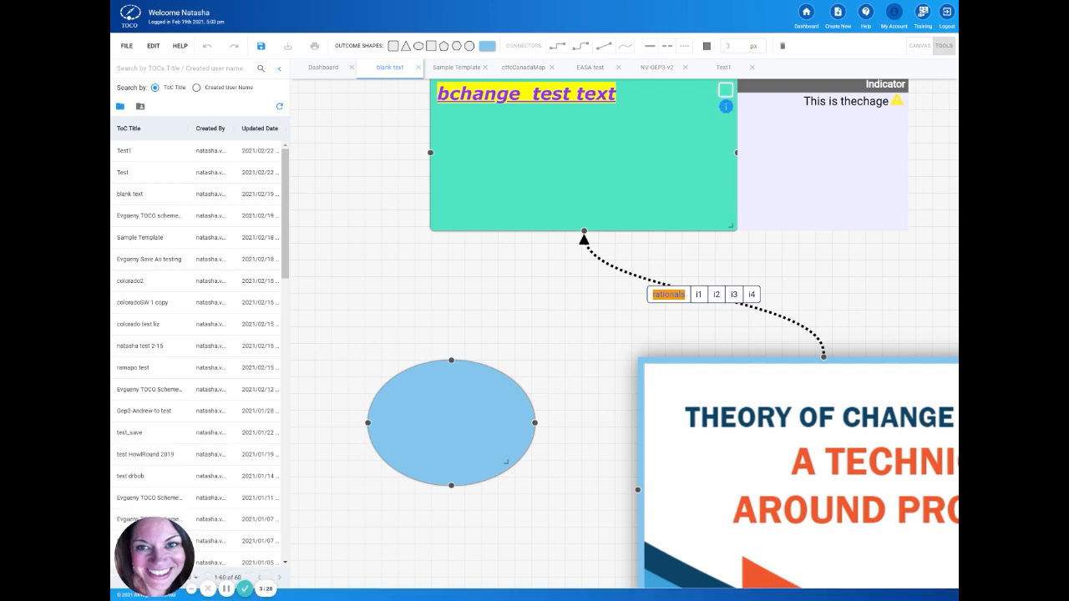
Step: Delete the outcome that contains the flyer image
{"action": "left_click", "coordinate": [782, 46]}
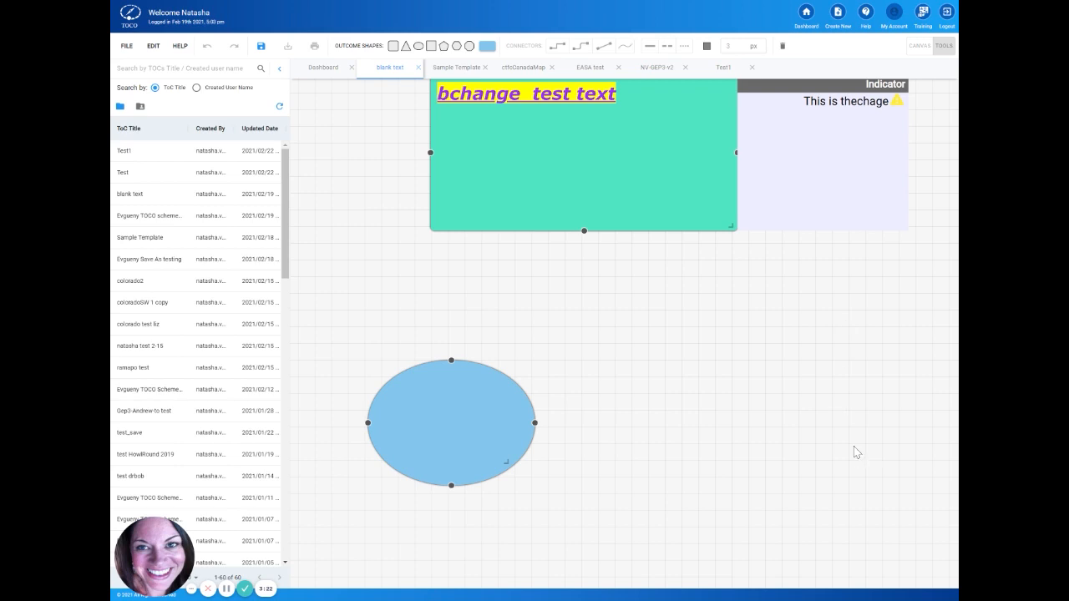
Step: Save the blank text Theory of Change with its current outcomes and indicator
{"action": "scroll", "coordinate": [673, 368], "scroll_direction": "up", "scroll_amount": 1}
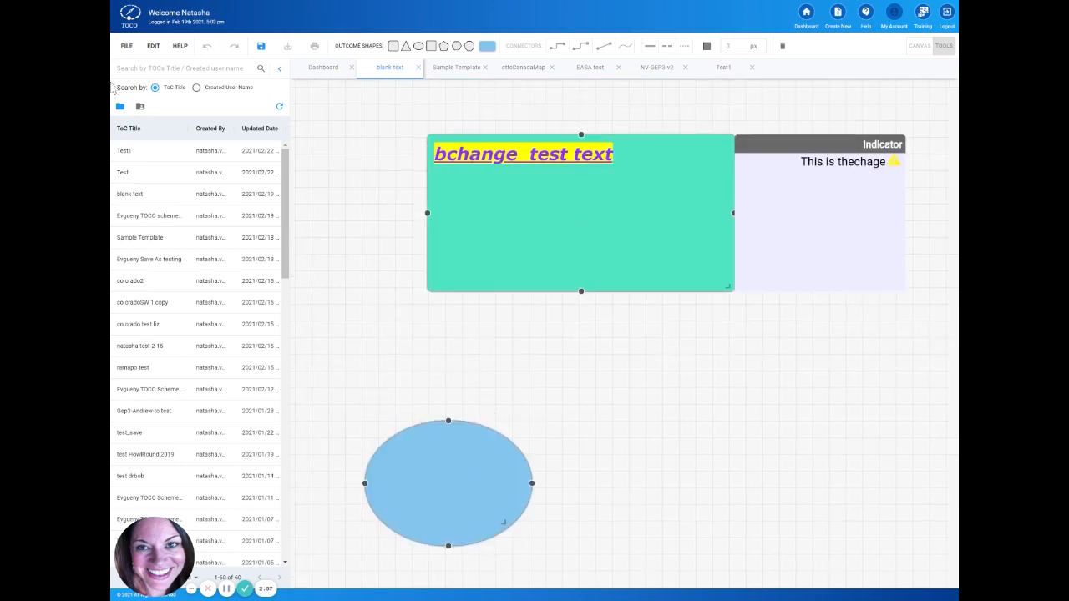
{"action": "left_click", "coordinate": [127, 46]}
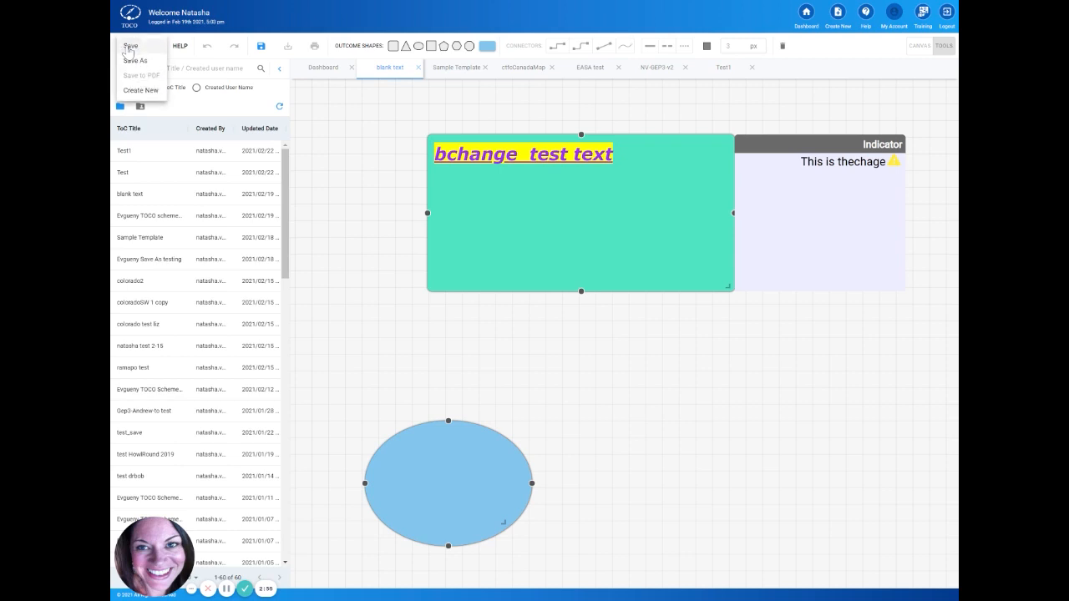
{"action": "left_click", "coordinate": [130, 49]}
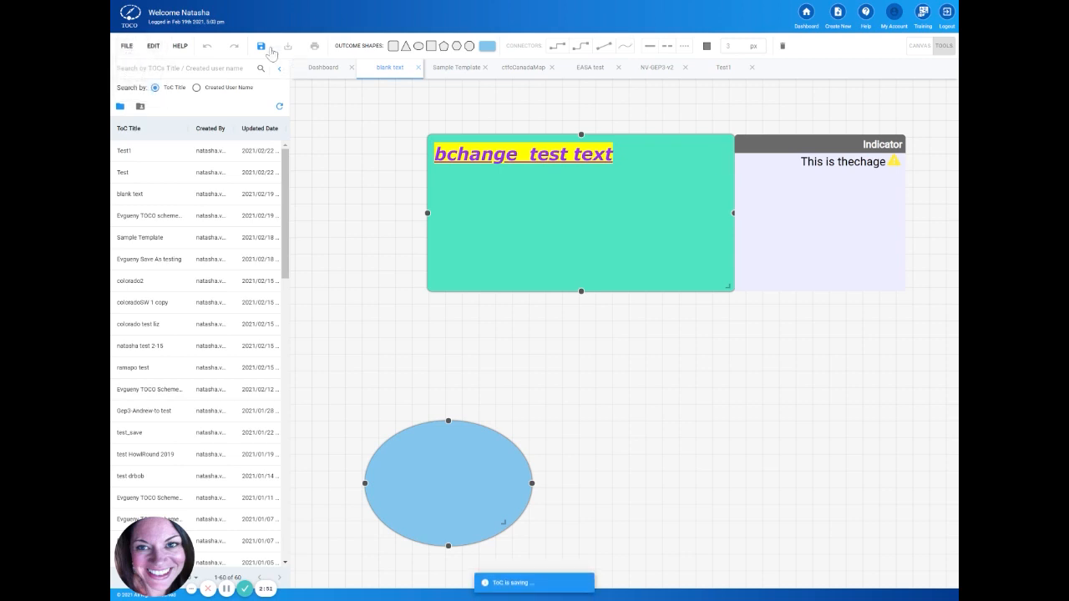
Step: Open the diagram's empty Narrative for editing
{"action": "left_click", "coordinate": [127, 46]}
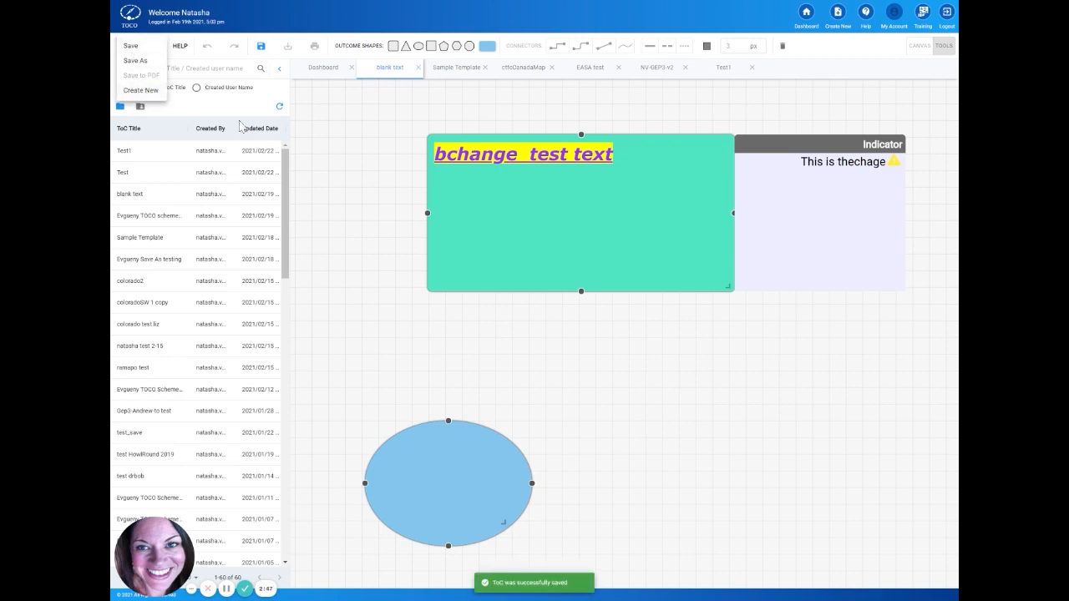
{"action": "left_click", "coordinate": [151, 46]}
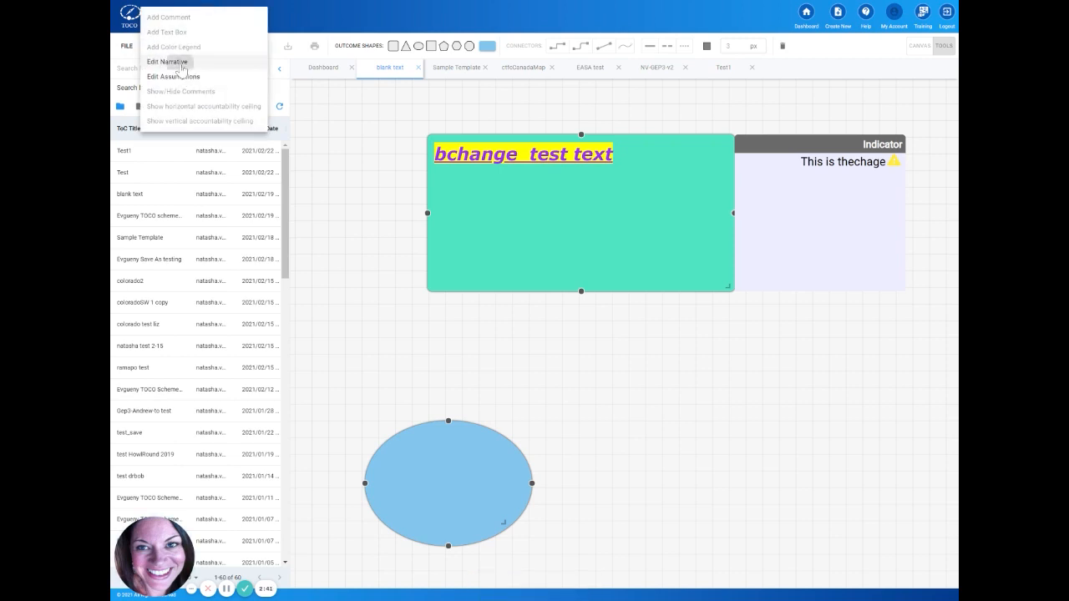
{"action": "left_click", "coordinate": [179, 62]}
{"action": "left_click", "coordinate": [327, 127]}
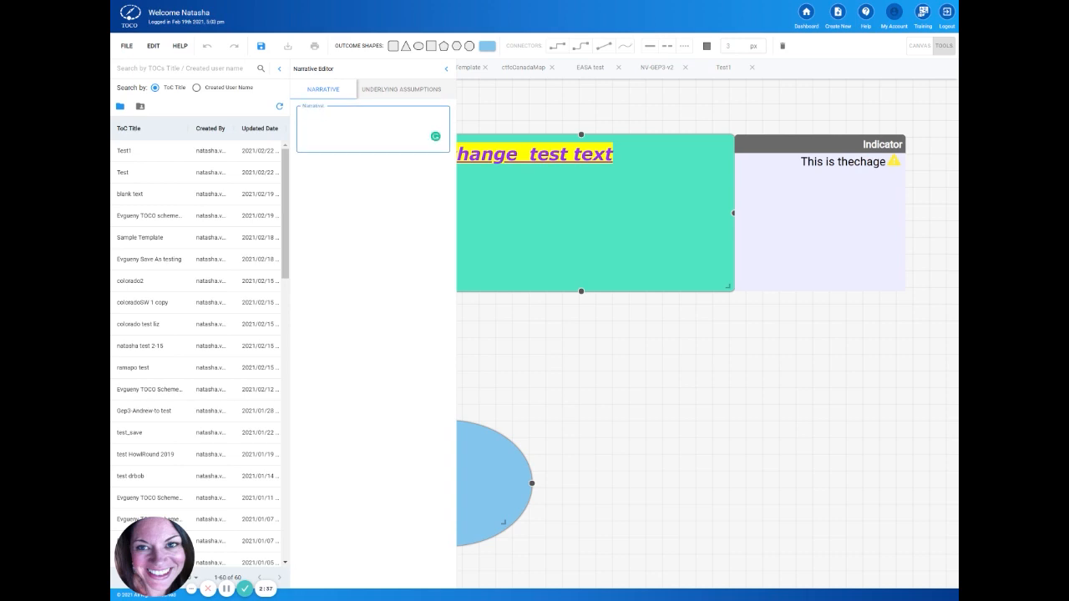
Step: Add several blank numbered entries to the diagram's underlying assumptions and close the Narrative Editor
{"action": "left_click", "coordinate": [401, 89]}
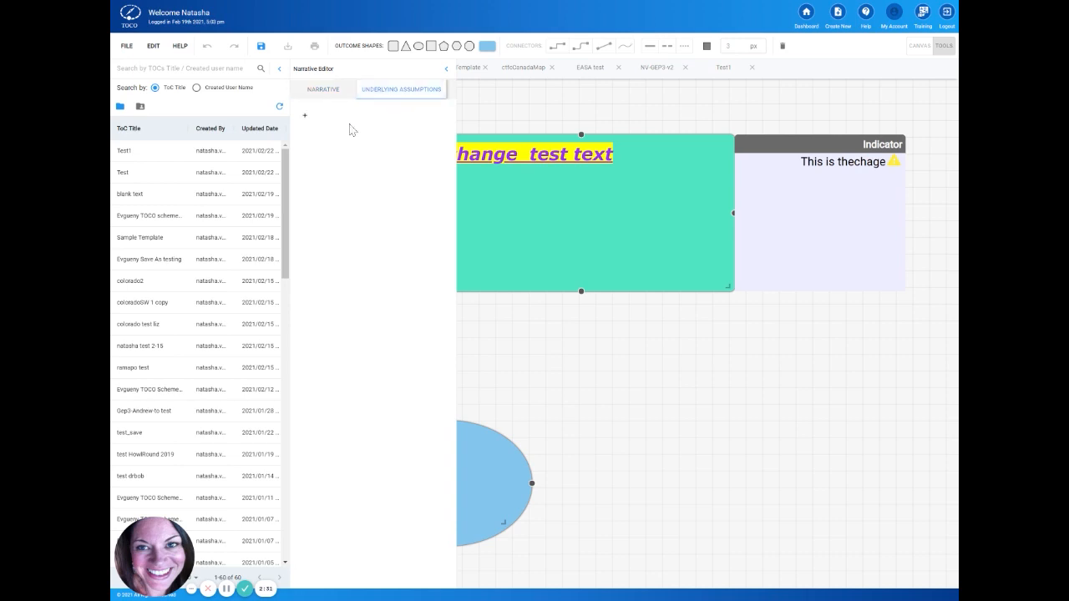
{"action": "left_click", "coordinate": [306, 119]}
{"action": "left_click", "coordinate": [305, 132]}
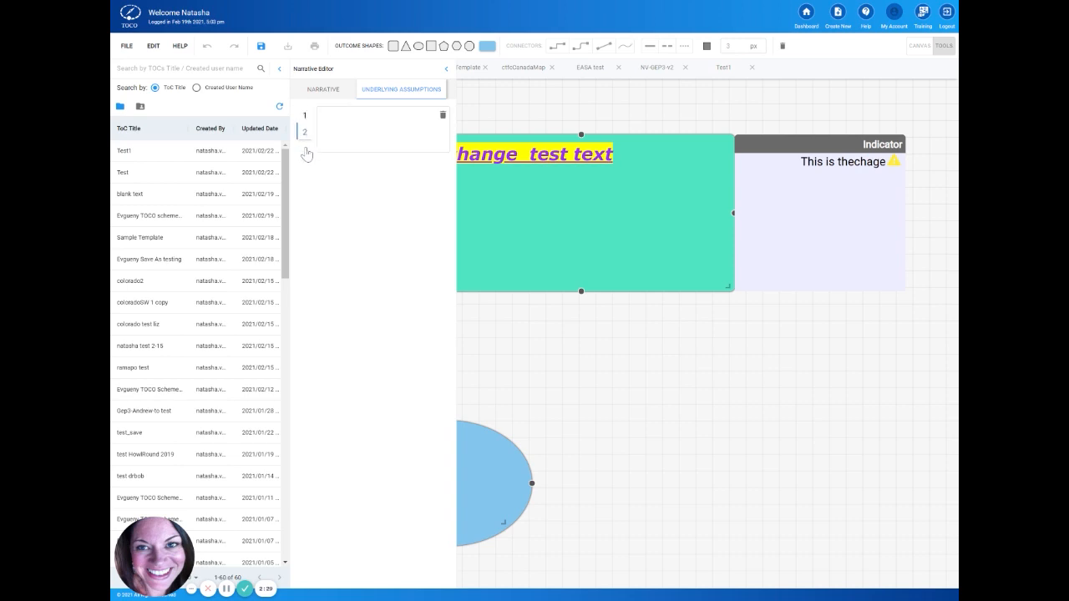
{"action": "left_click", "coordinate": [305, 148]}
{"action": "left_click", "coordinate": [306, 165]}
{"action": "left_click", "coordinate": [446, 70]}
{"action": "left_click", "coordinate": [154, 46]}
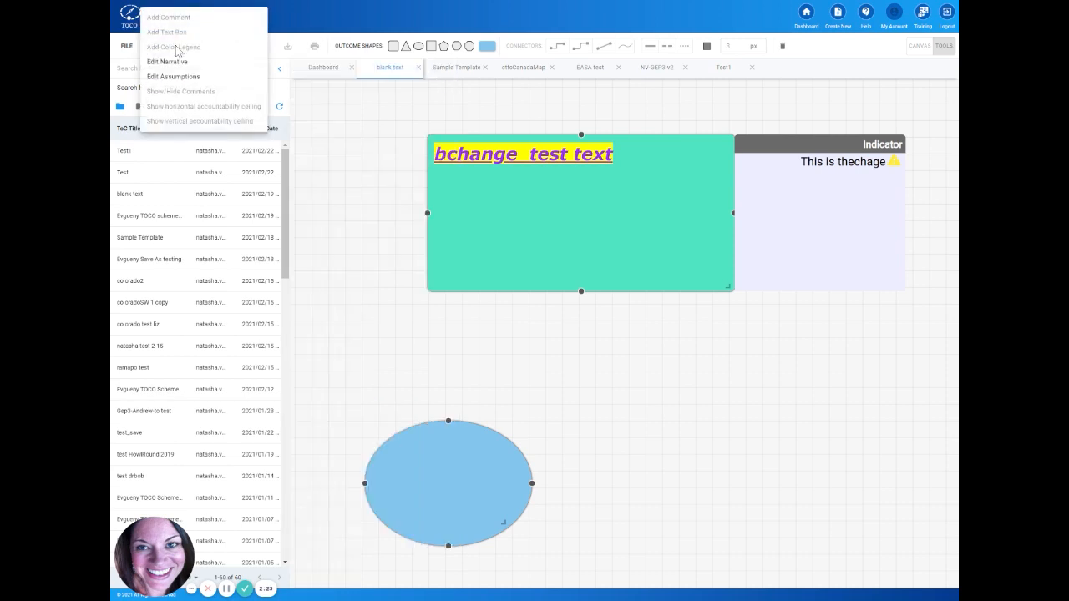
{"action": "left_click", "coordinate": [332, 131]}
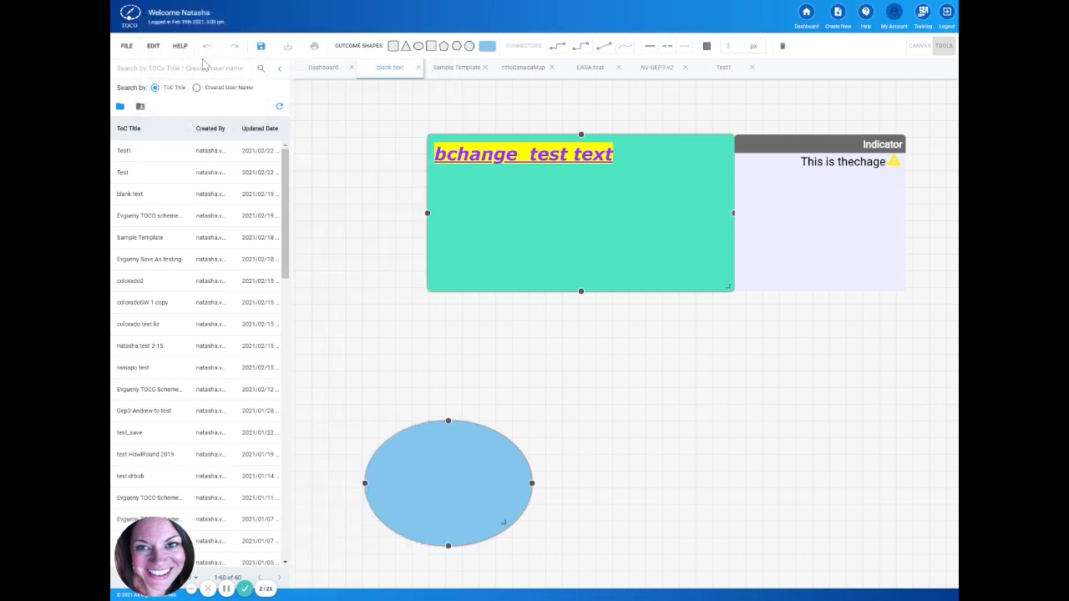
{"action": "left_click", "coordinate": [179, 45]}
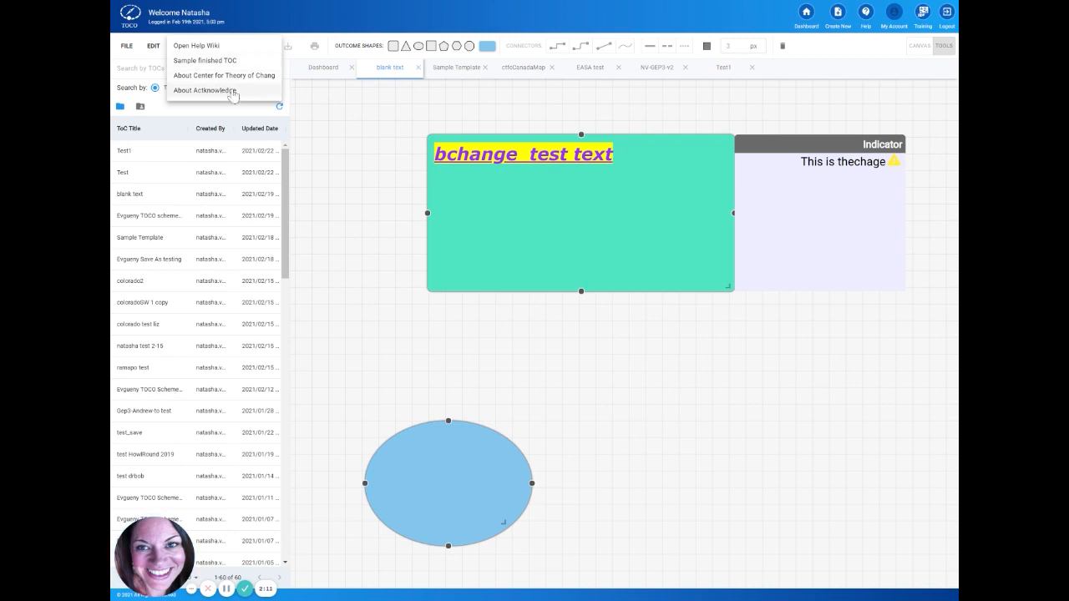
{"action": "left_click", "coordinate": [346, 110]}
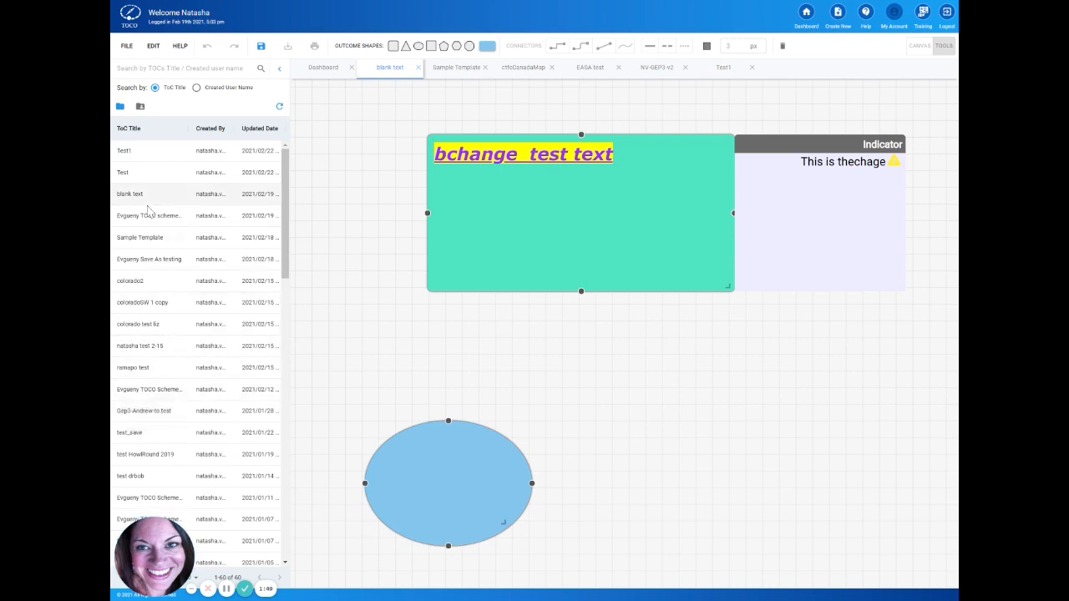
Step: Save a copy of the Gep3 test diagram from the ToC list as version2, and close both diagrams
{"action": "left_click", "coordinate": [178, 418]}
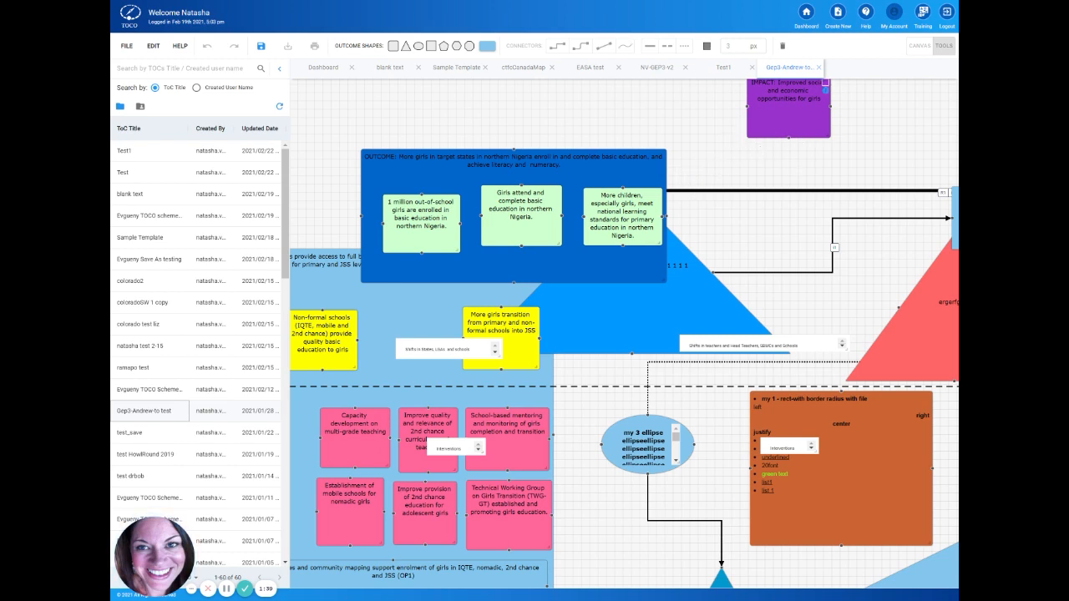
{"action": "left_click", "coordinate": [126, 47]}
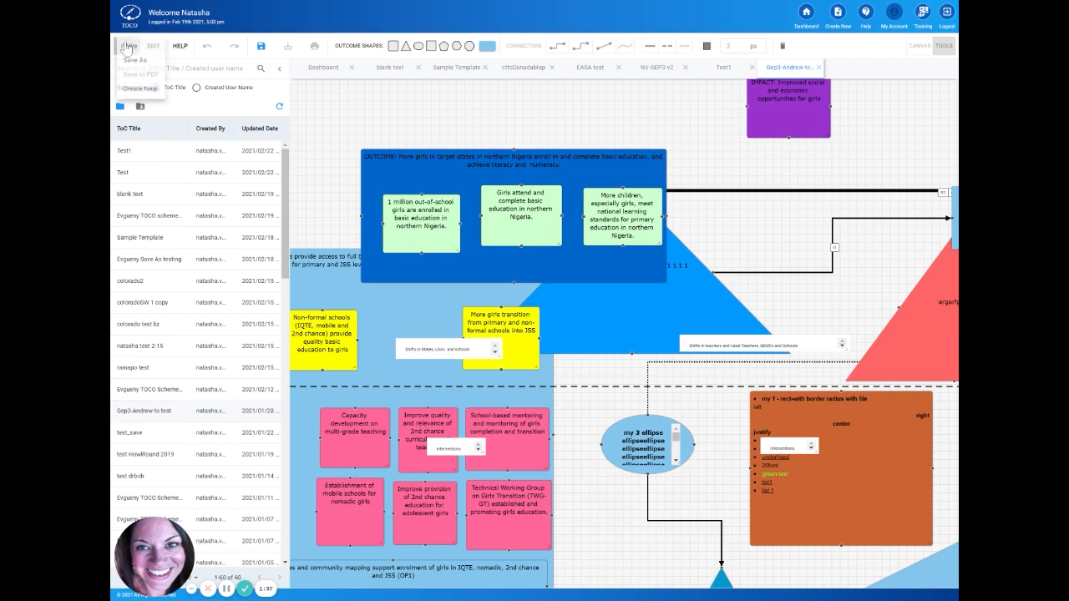
{"action": "left_click", "coordinate": [135, 61]}
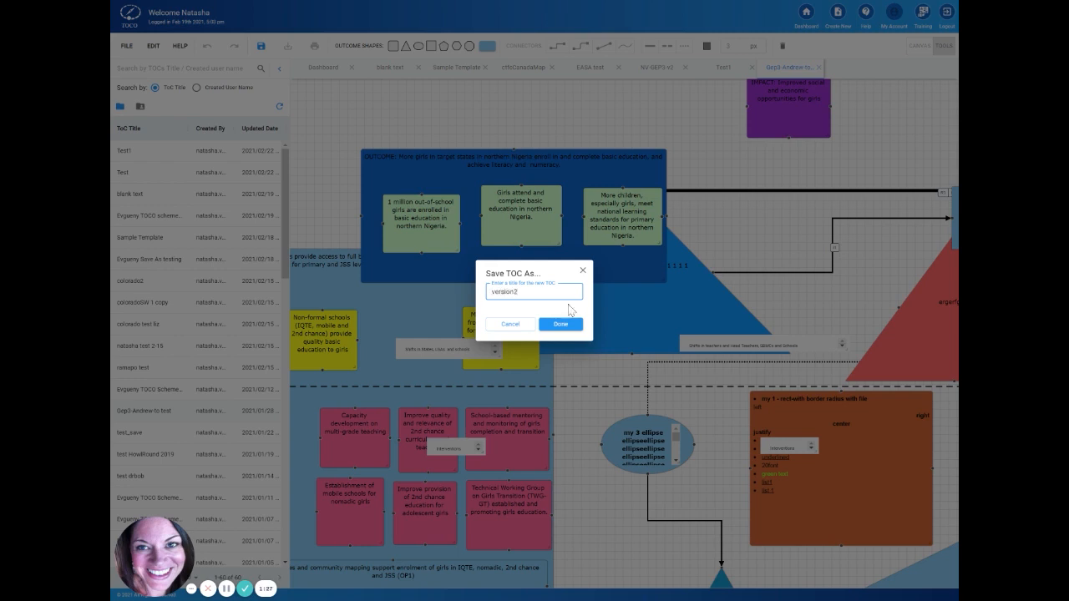
{"action": "left_click", "coordinate": [558, 324]}
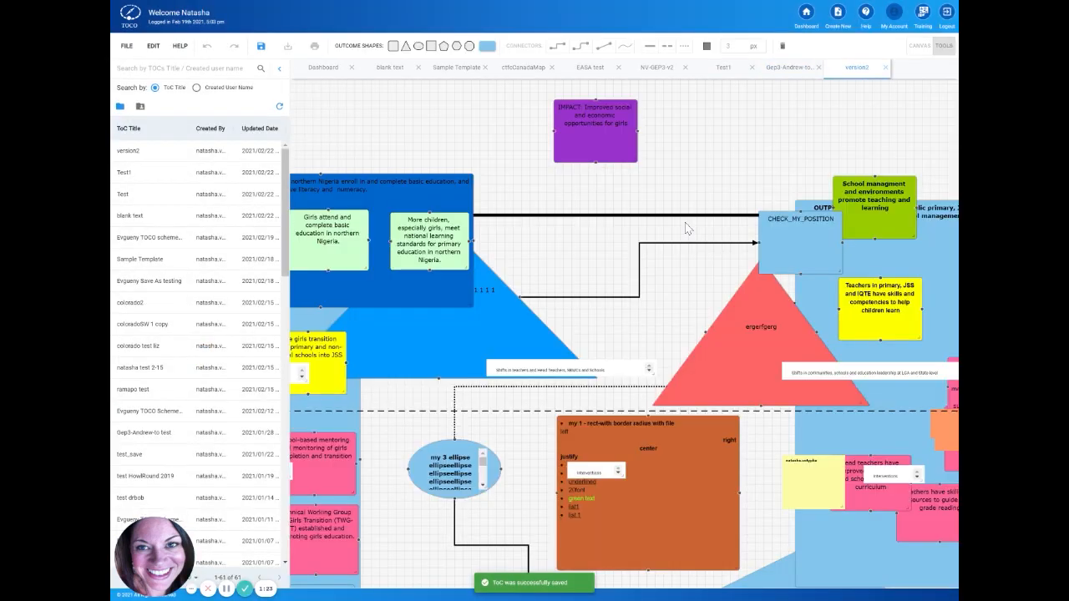
{"action": "left_click", "coordinate": [885, 67]}
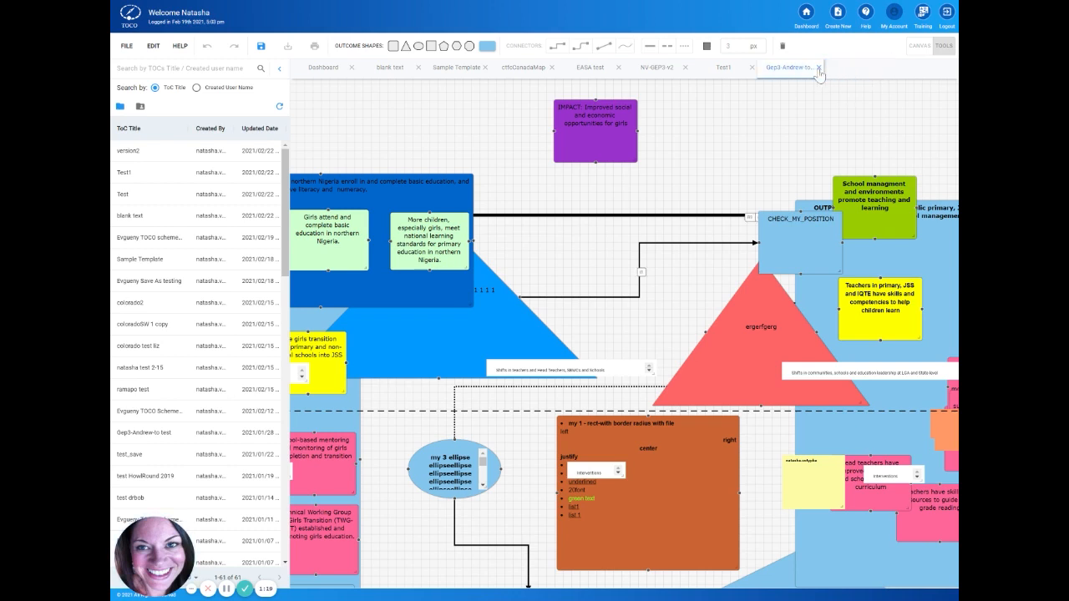
{"action": "left_click", "coordinate": [818, 68]}
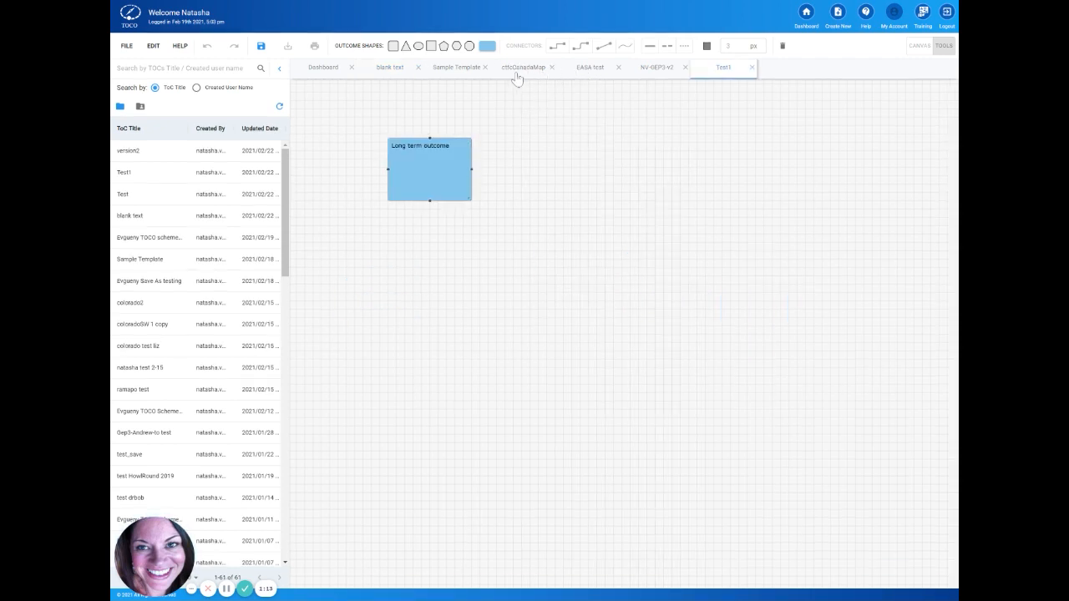
Step: Examine the layouts of the ctfcCanadaMap, EASA test and NV-GEP3-v2 diagrams and the Hunger Project example on the Center for Theory of Change website
{"action": "left_click", "coordinate": [518, 73]}
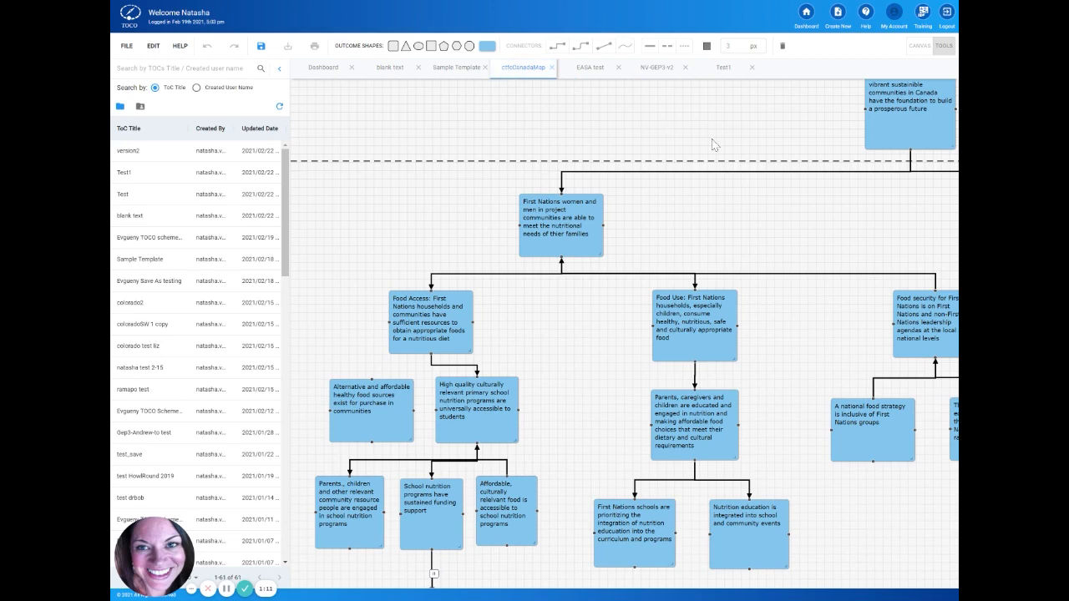
{"action": "scroll", "coordinate": [764, 174], "scroll_direction": "down", "scroll_amount": 3}
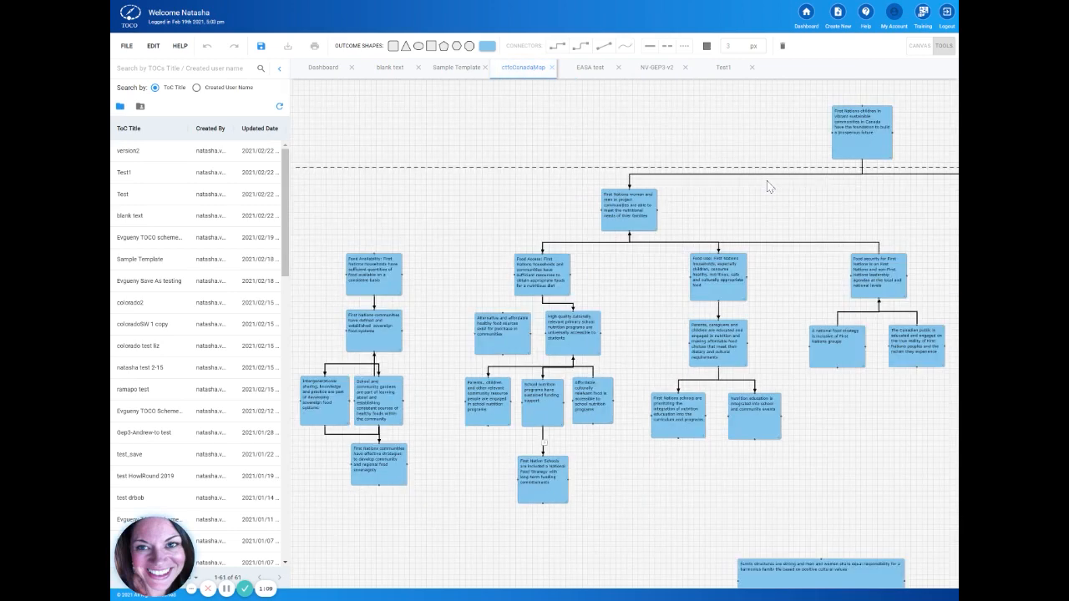
{"action": "left_click_drag", "start_coordinate": [763, 185], "coordinate": [611, 210]}
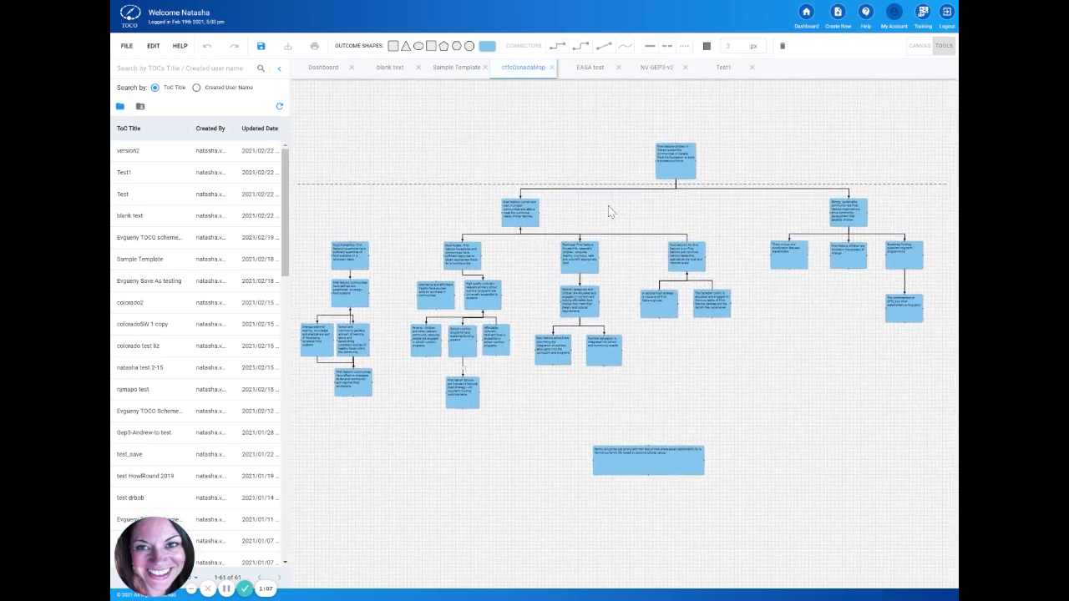
{"action": "left_click", "coordinate": [584, 70]}
{"action": "scroll", "coordinate": [697, 176], "scroll_direction": "down", "scroll_amount": 5}
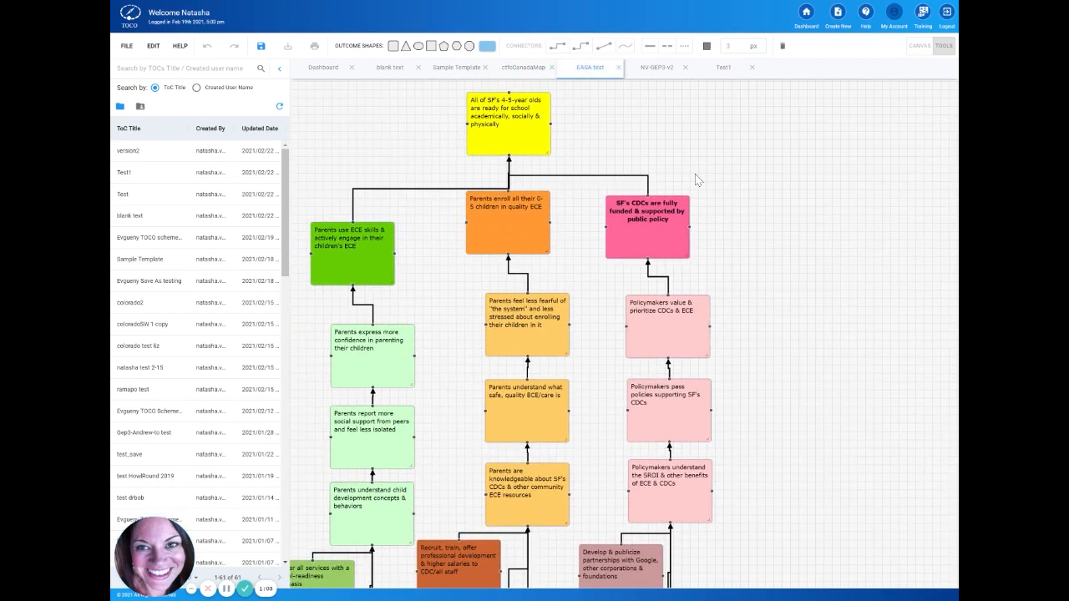
{"action": "scroll", "coordinate": [697, 180], "scroll_direction": "up", "scroll_amount": 2}
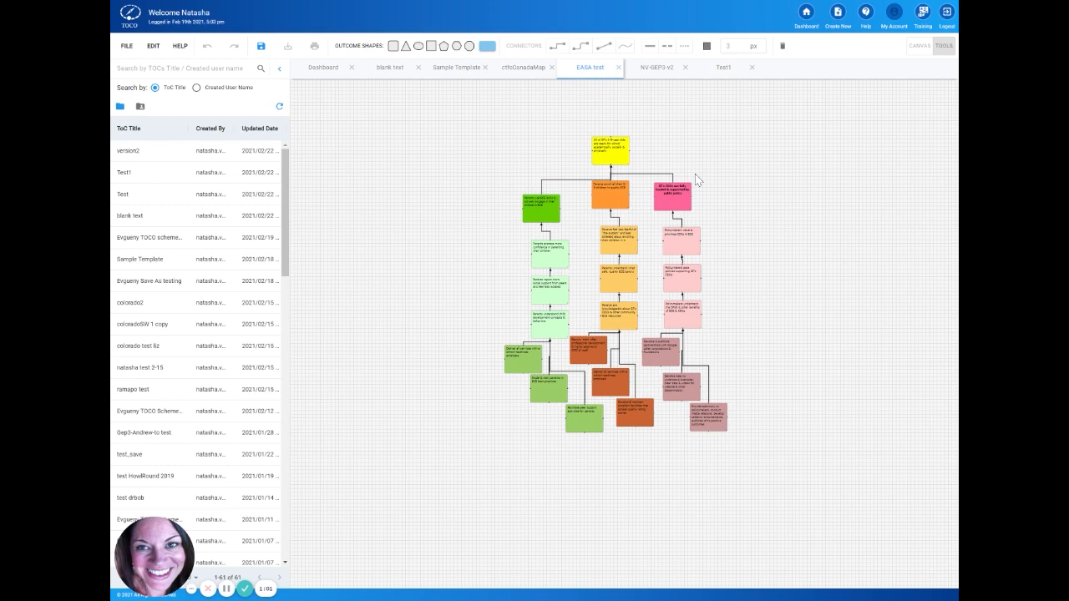
{"action": "scroll", "coordinate": [696, 179], "scroll_direction": "up", "scroll_amount": 1}
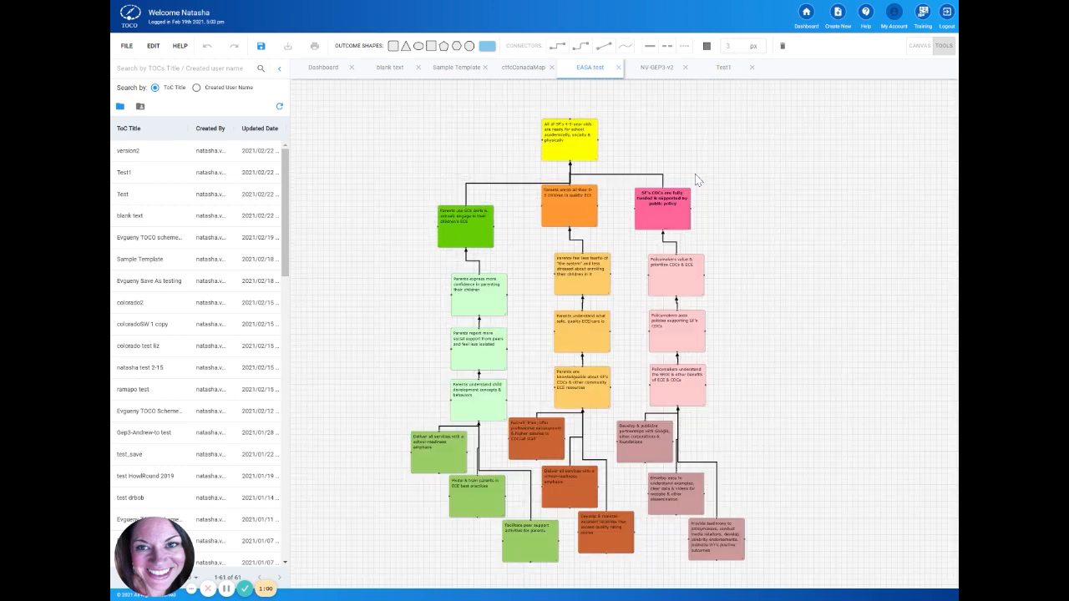
{"action": "left_click", "coordinate": [641, 72]}
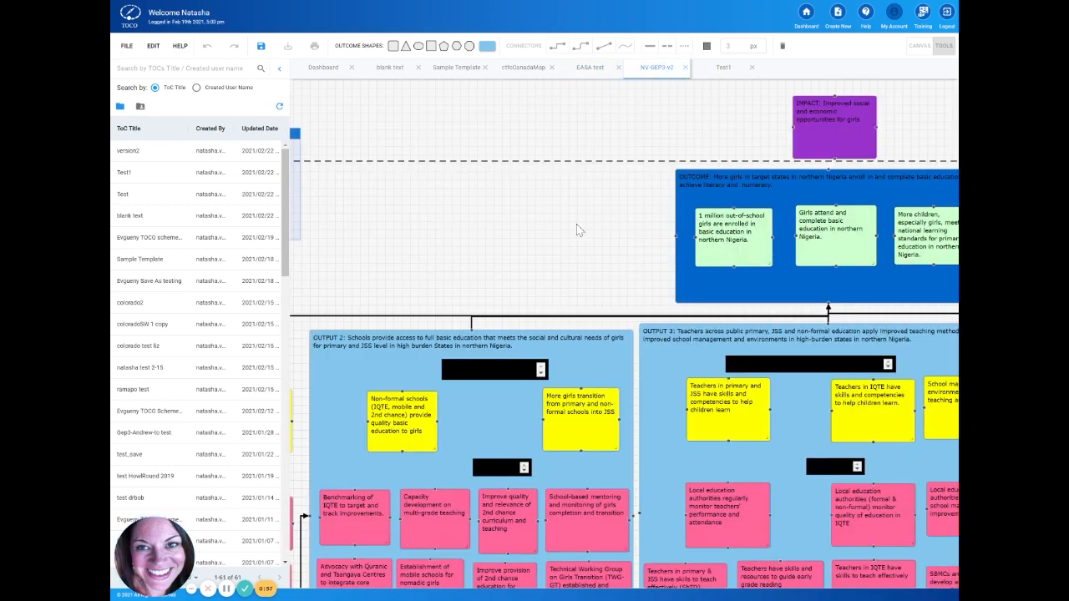
{"action": "scroll", "coordinate": [577, 230], "scroll_direction": "down", "scroll_amount": 1}
{"action": "scroll", "coordinate": [578, 230], "scroll_direction": "down", "scroll_amount": 1}
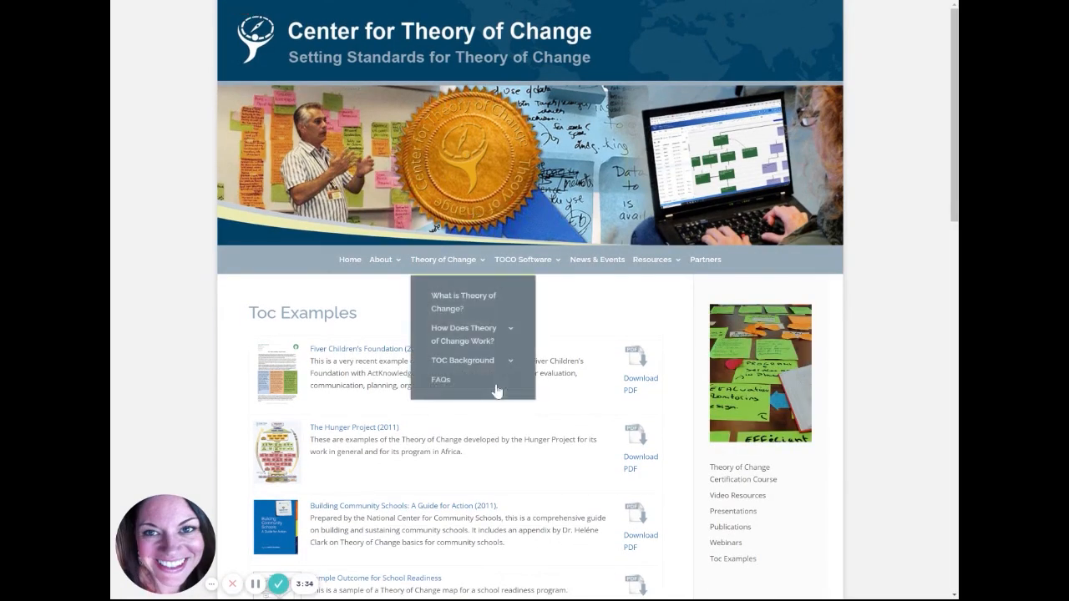
{"action": "scroll", "coordinate": [511, 477], "scroll_direction": "down", "scroll_amount": 3}
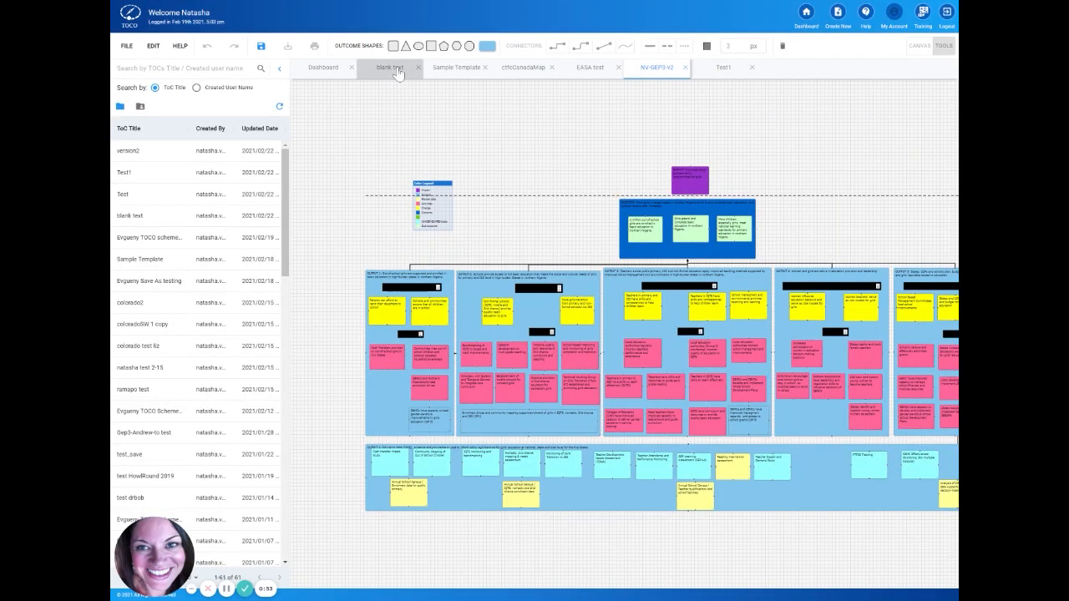
Step: Add three blue rounded rectangle outcomes to the blank text diagram and arrange them in a row beside the oval
{"action": "left_click", "coordinate": [398, 71]}
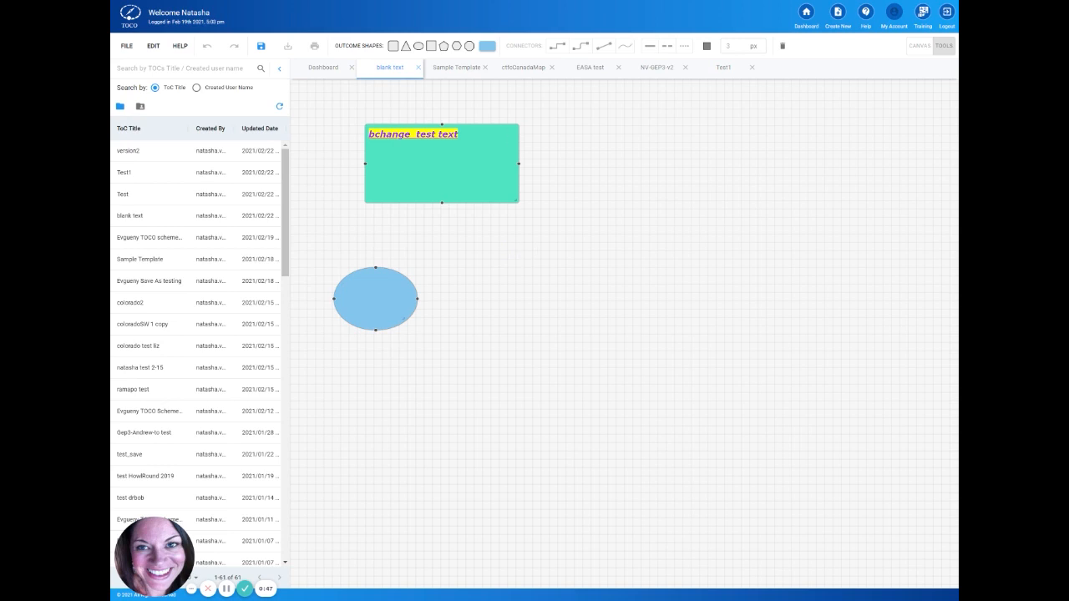
{"action": "left_click", "coordinate": [393, 46]}
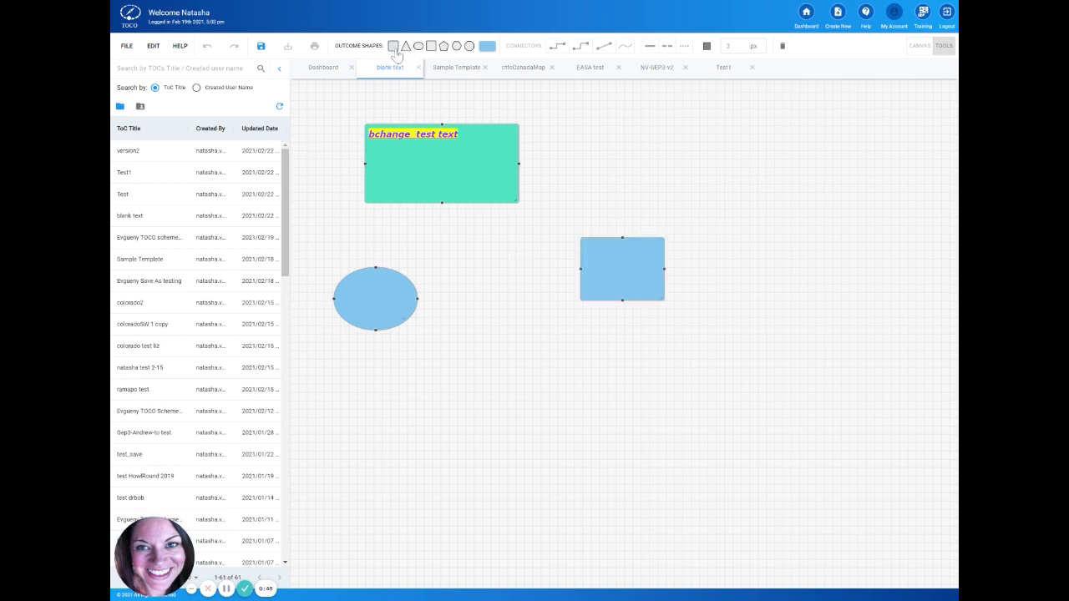
{"action": "left_click_drag", "start_coordinate": [659, 248], "coordinate": [536, 293]}
{"action": "left_click", "coordinate": [395, 47]}
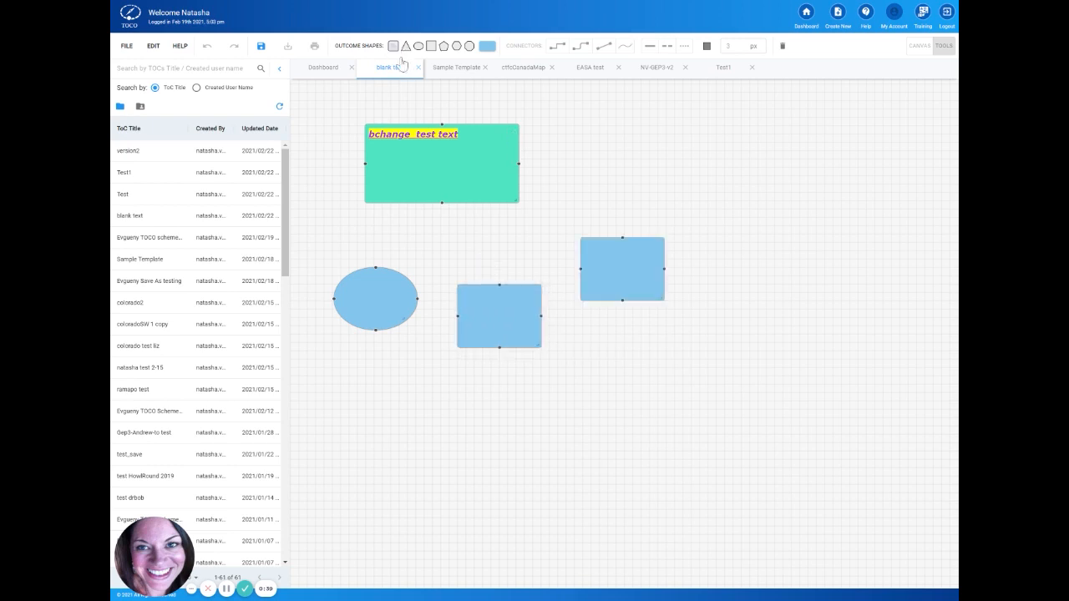
{"action": "left_click_drag", "start_coordinate": [659, 248], "coordinate": [642, 300]}
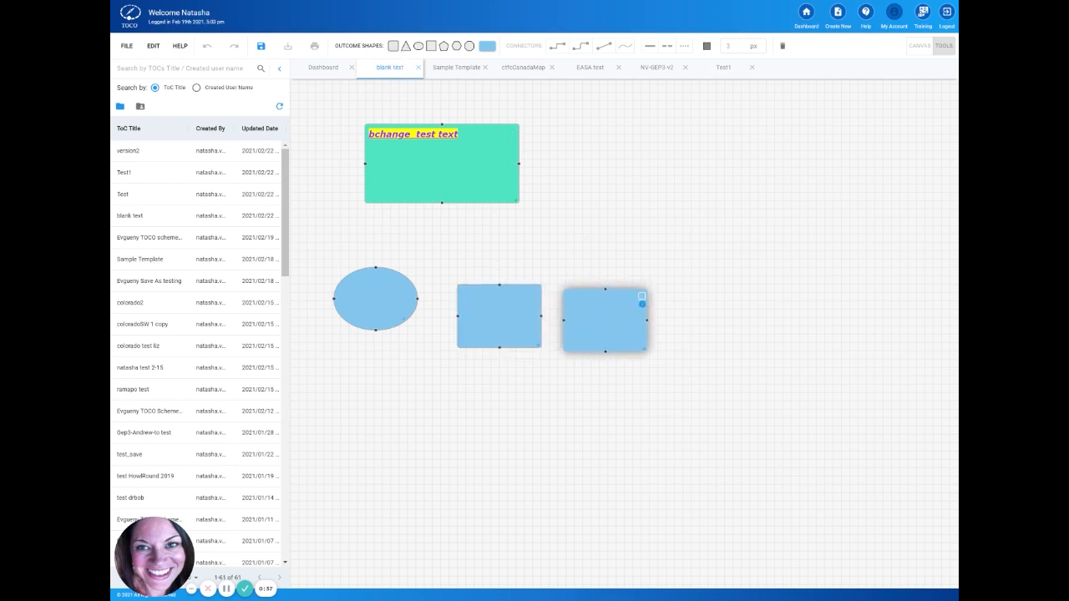
{"action": "left_click", "coordinate": [582, 199]}
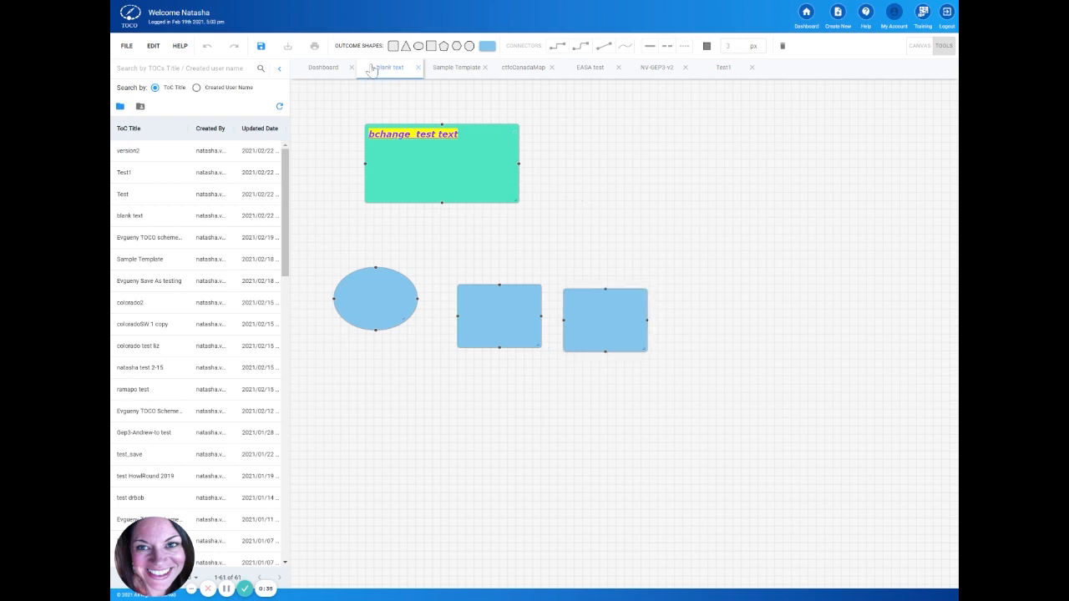
{"action": "left_click", "coordinate": [395, 47]}
{"action": "left_click_drag", "start_coordinate": [659, 244], "coordinate": [752, 290]}
{"action": "left_click", "coordinate": [630, 258]}
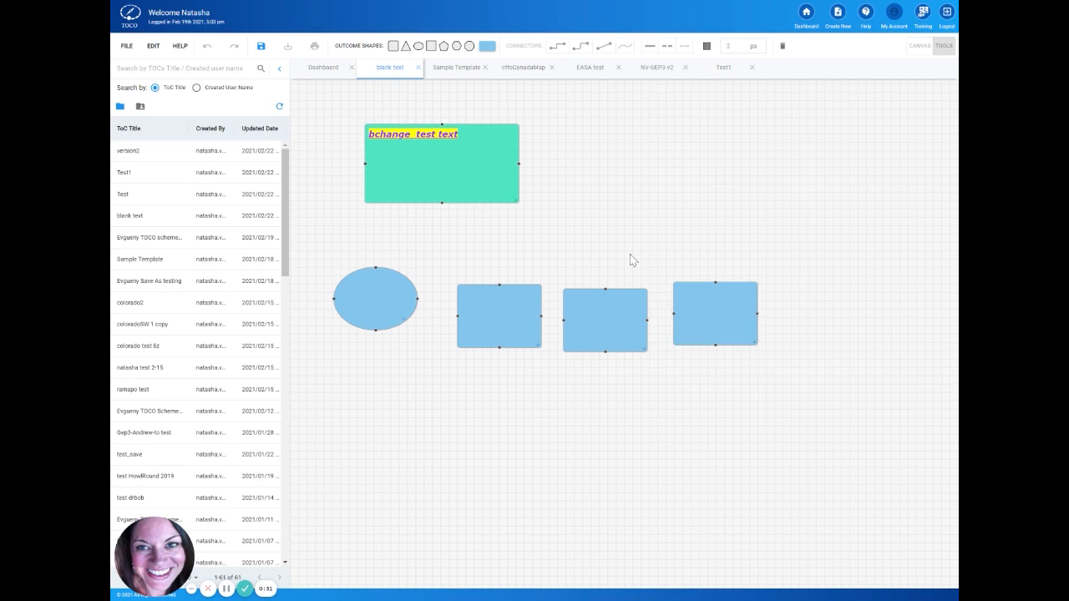
Step: Add a large square-cornered outcome and stretch it around the row of three rectangles, keeping them in front of it
{"action": "mouse_move", "coordinate": [465, 286]}
{"action": "left_click", "coordinate": [431, 47]}
{"action": "left_click_drag", "start_coordinate": [658, 248], "coordinate": [519, 256]}
{"action": "left_click_drag", "start_coordinate": [522, 308], "coordinate": [805, 382]}
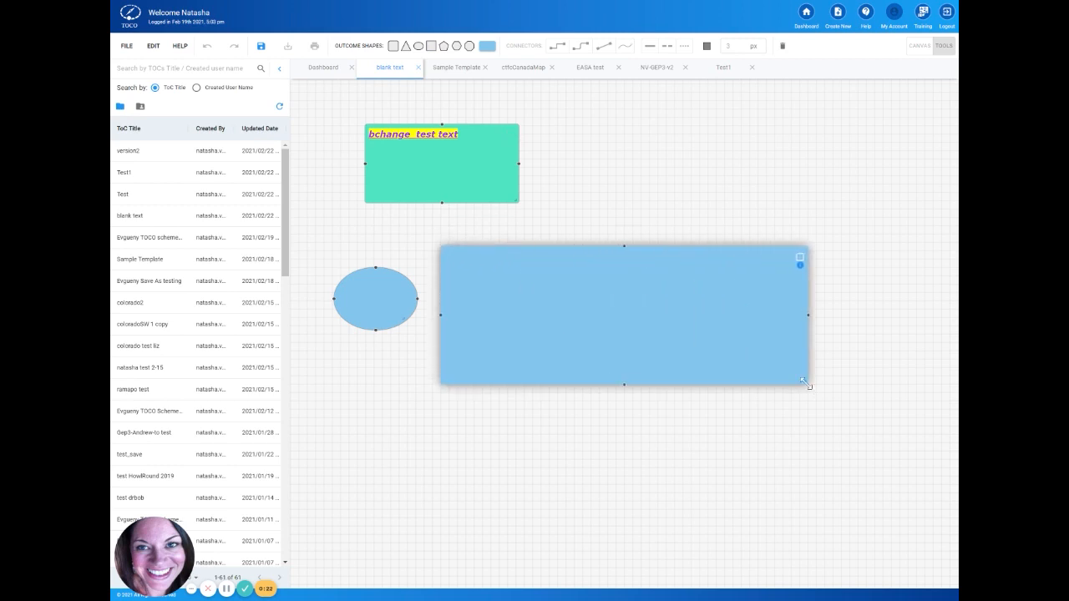
{"action": "left_click", "coordinate": [774, 426]}
{"action": "left_click", "coordinate": [640, 302]}
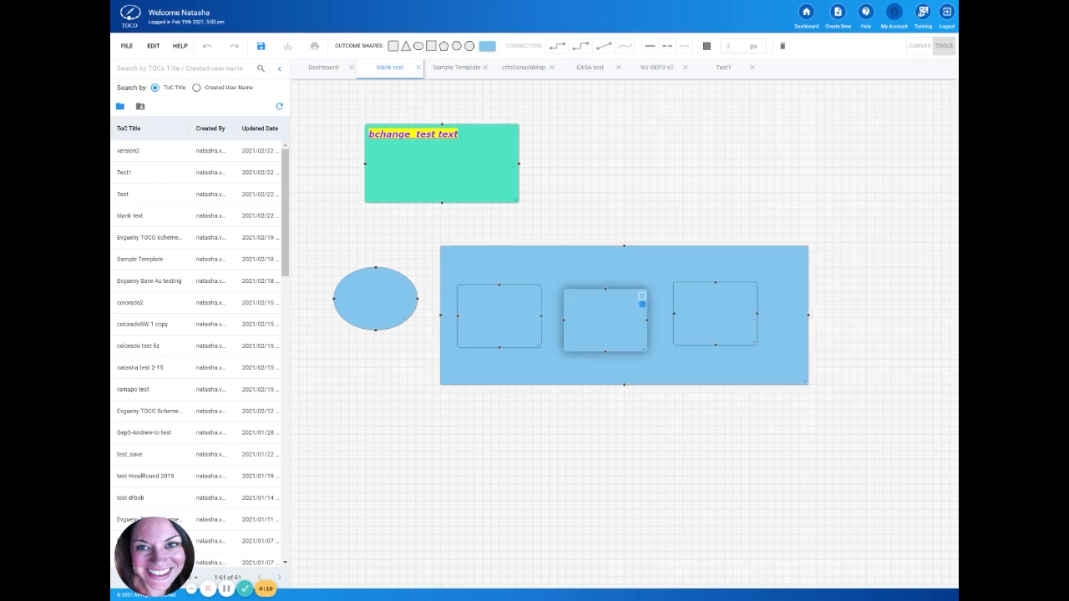
Step: Fill the three small rectangles inside the large blue outcome with orange
{"action": "left_click", "coordinate": [642, 303]}
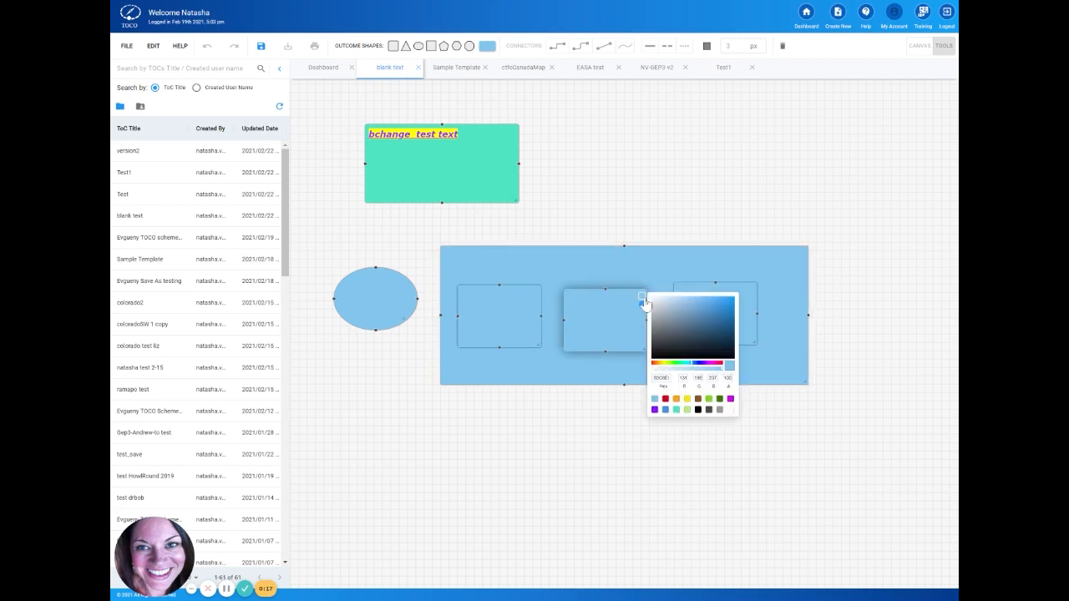
{"action": "left_click", "coordinate": [677, 401]}
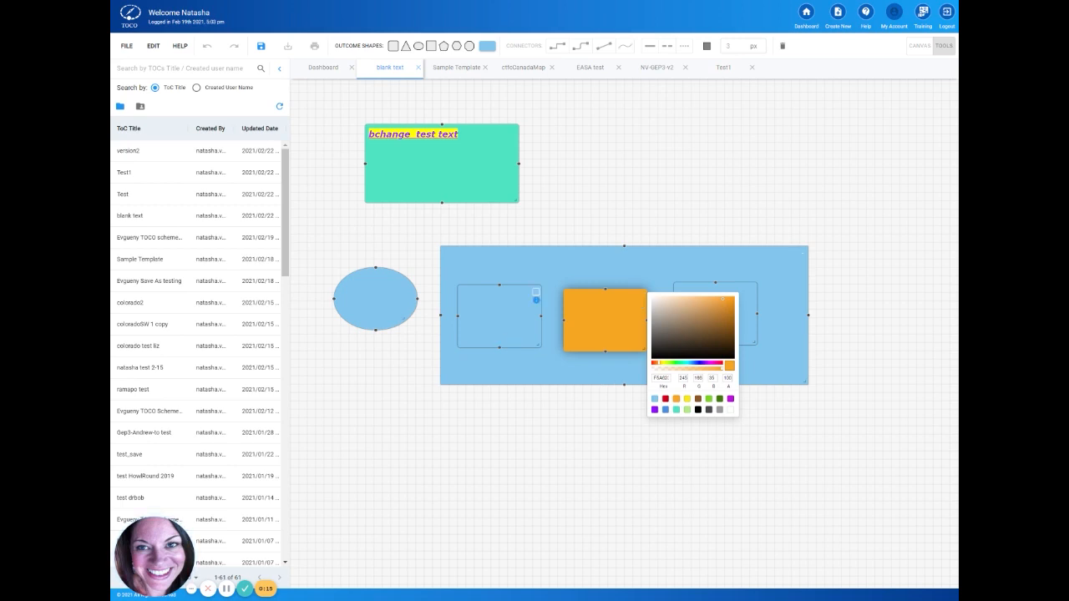
{"action": "left_click", "coordinate": [537, 299]}
{"action": "left_click", "coordinate": [536, 299]}
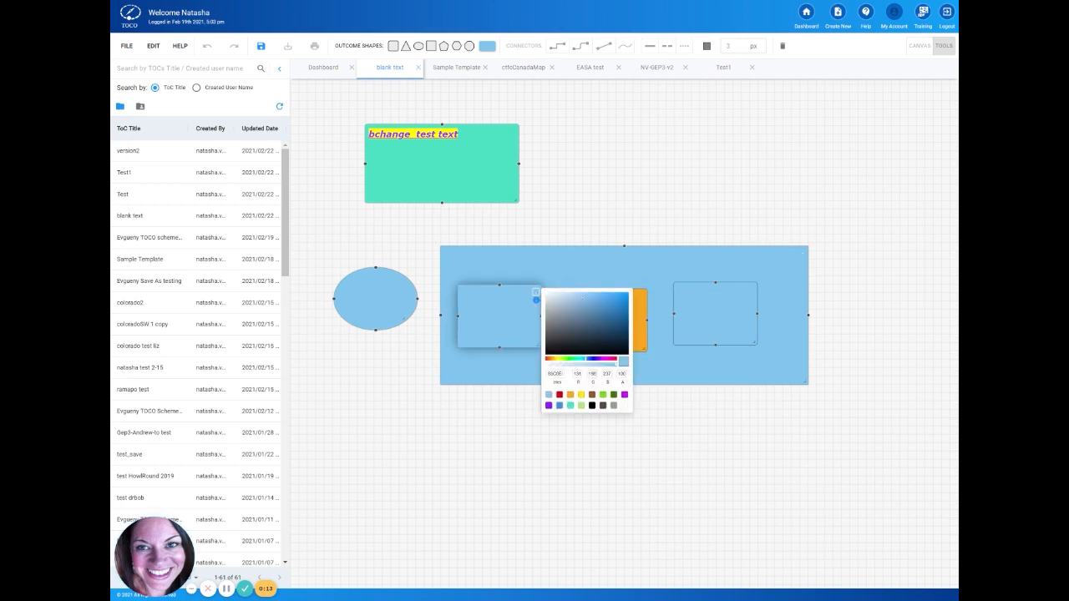
{"action": "left_click", "coordinate": [570, 395]}
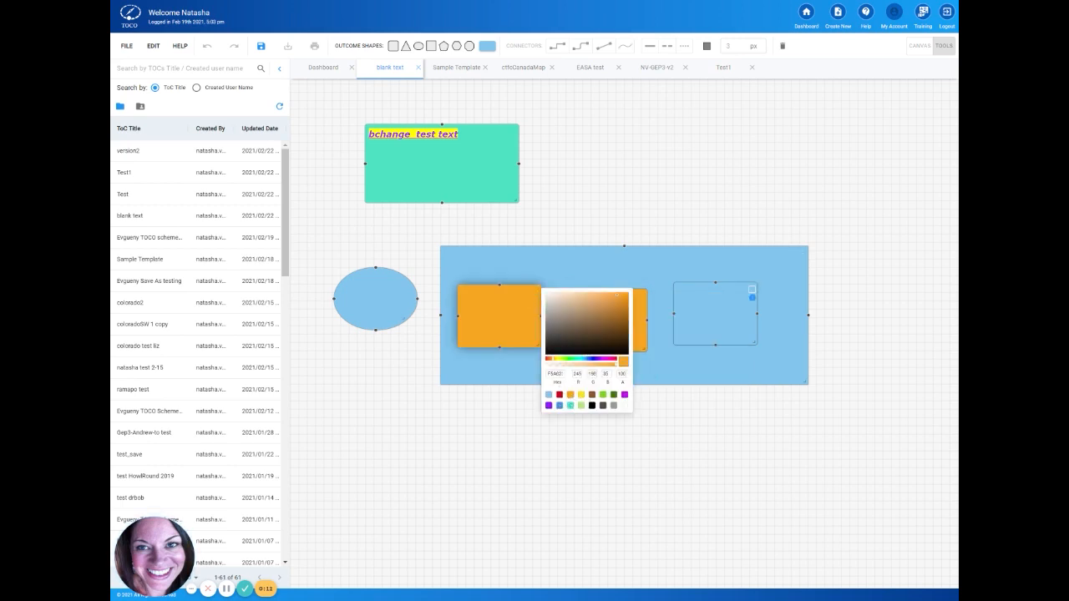
{"action": "left_click", "coordinate": [751, 298]}
{"action": "left_click", "coordinate": [751, 298]}
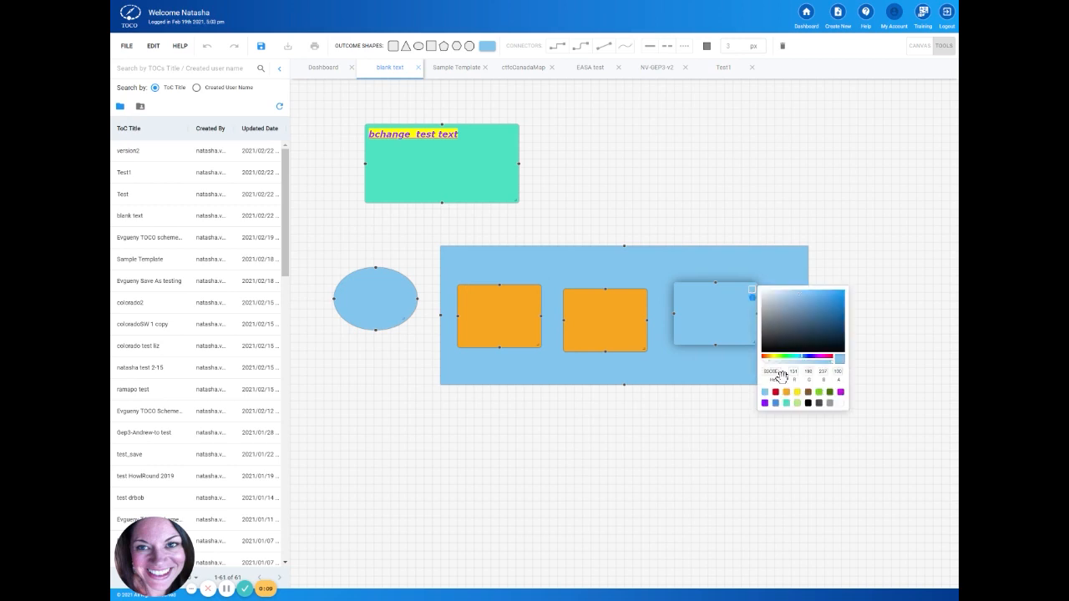
{"action": "left_click", "coordinate": [787, 392]}
{"action": "left_click", "coordinate": [682, 405]}
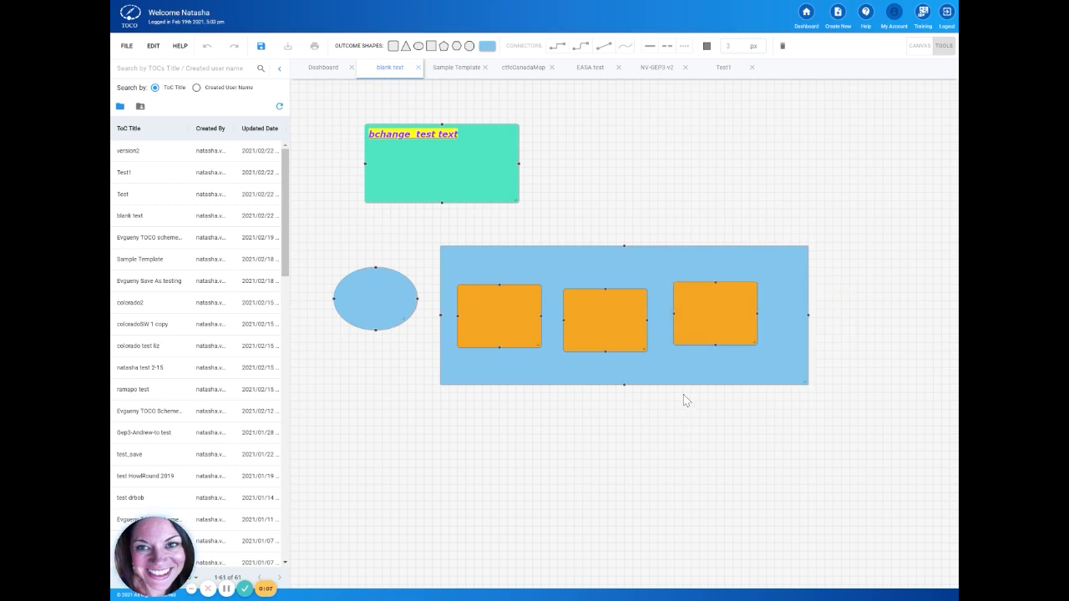
{"action": "left_click_drag", "start_coordinate": [677, 367], "coordinate": [711, 362]}
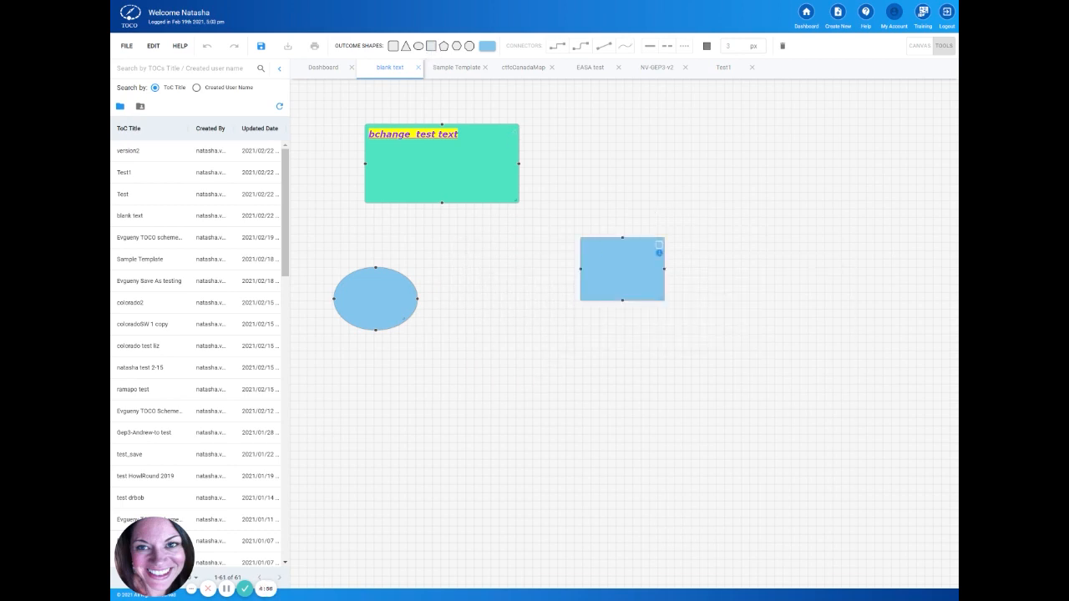
Step: Line up three blue rectangle outcomes across from the oval, changing the triangle added as the second one to a rounded rectangle
{"action": "left_click_drag", "start_coordinate": [622, 271], "coordinate": [560, 311]}
{"action": "left_click", "coordinate": [660, 331]}
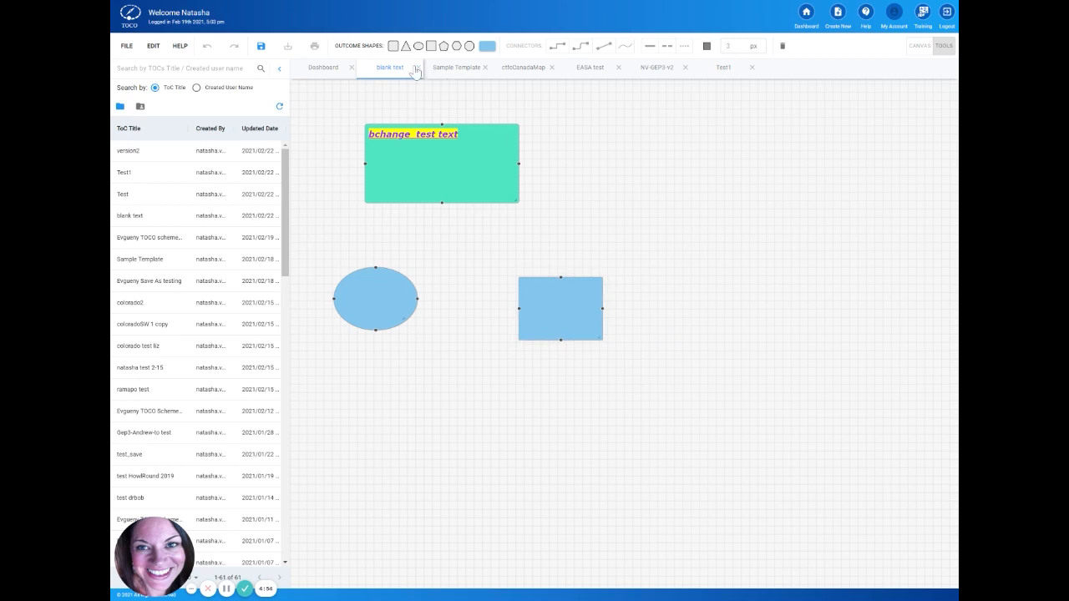
{"action": "left_click", "coordinate": [405, 46]}
{"action": "left_click_drag", "start_coordinate": [604, 293], "coordinate": [653, 332]}
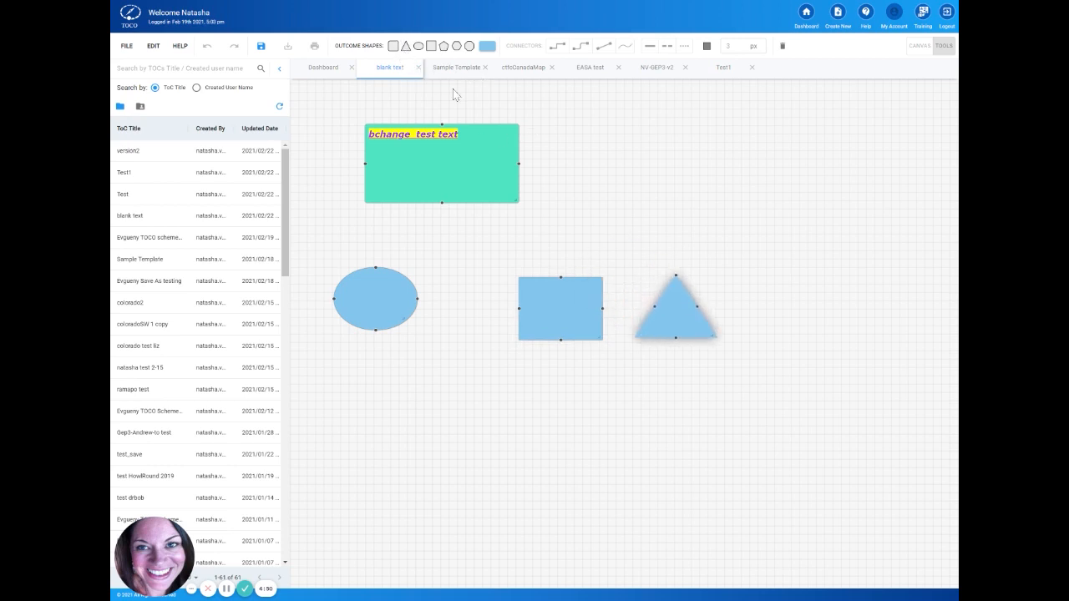
{"action": "left_click", "coordinate": [394, 47]}
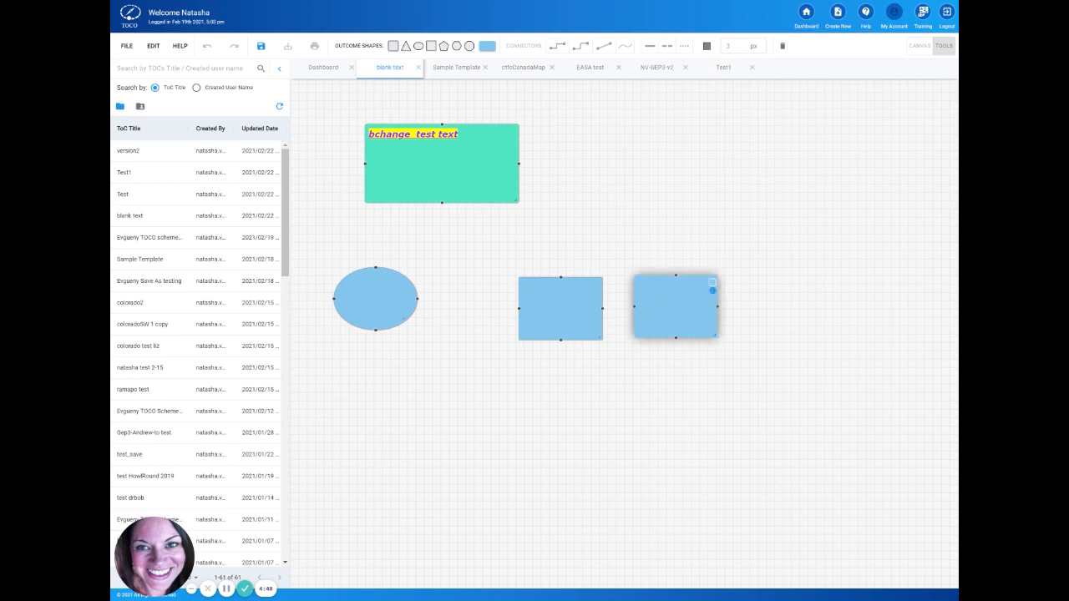
{"action": "mouse_move", "coordinate": [709, 289]}
{"action": "left_mouse_down"}
{"action": "mouse_move", "coordinate": [717, 306]}
{"action": "mouse_move", "coordinate": [709, 293]}
{"action": "left_mouse_up"}
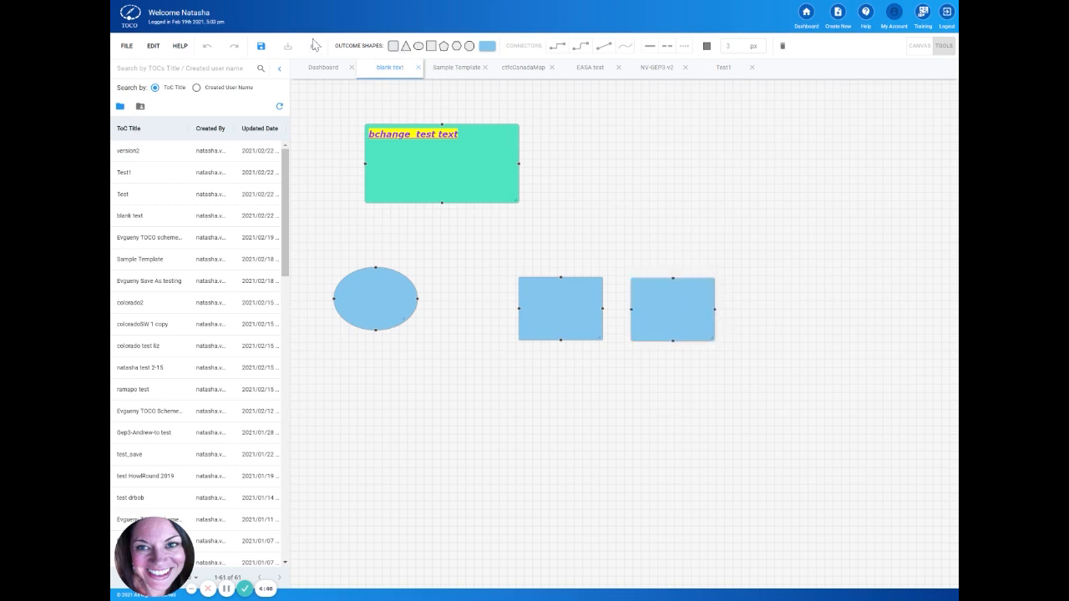
{"action": "left_click", "coordinate": [394, 46]}
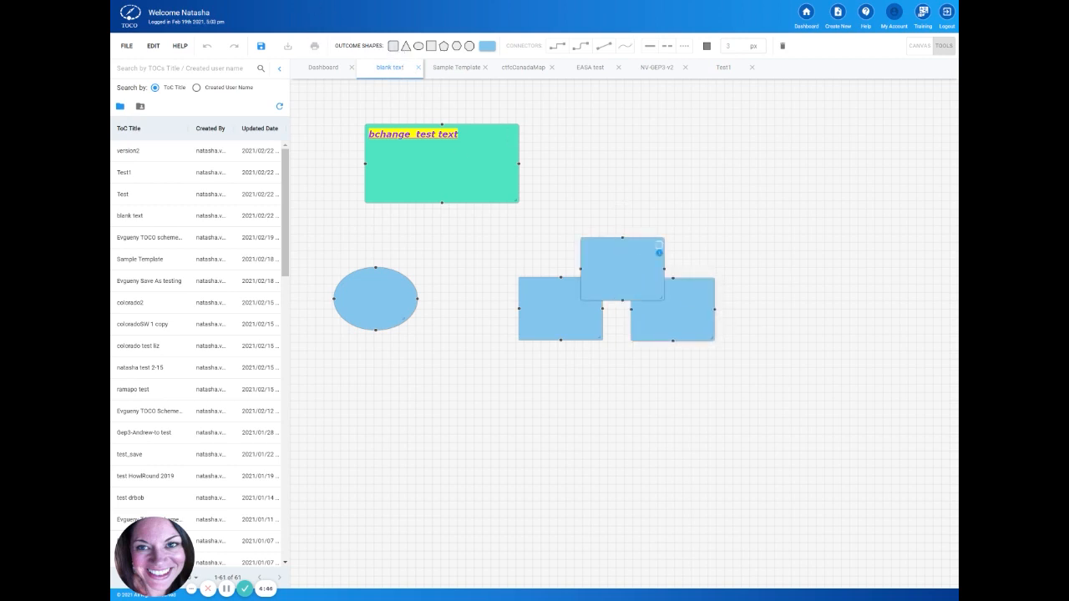
{"action": "left_click_drag", "start_coordinate": [657, 242], "coordinate": [816, 283]}
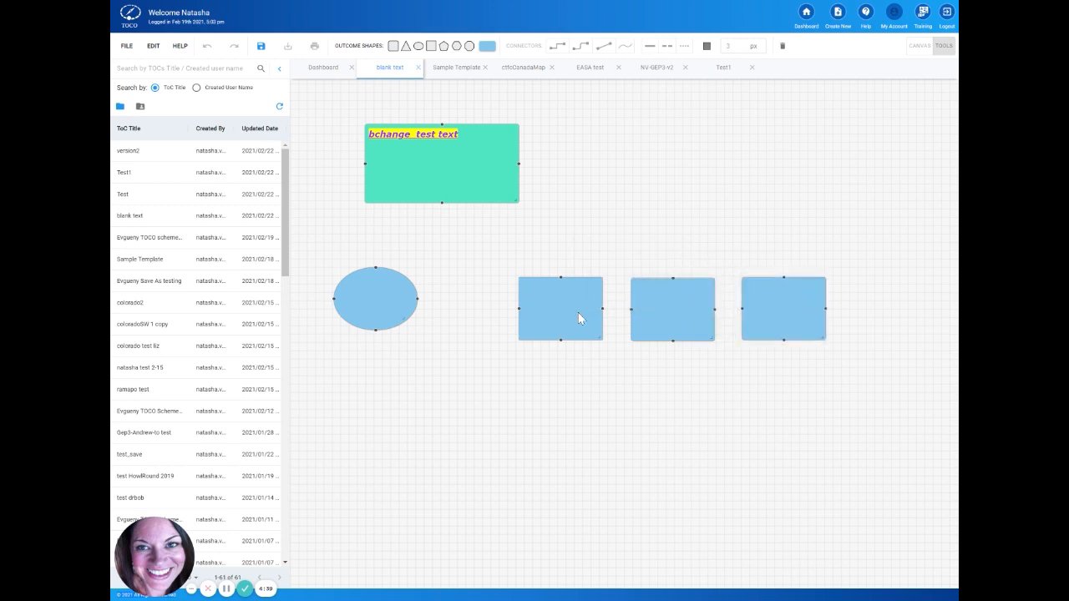
Step: Select all three blue rectangles together and move them slightly up and to the right as a group
{"action": "left_click", "coordinate": [566, 312]}
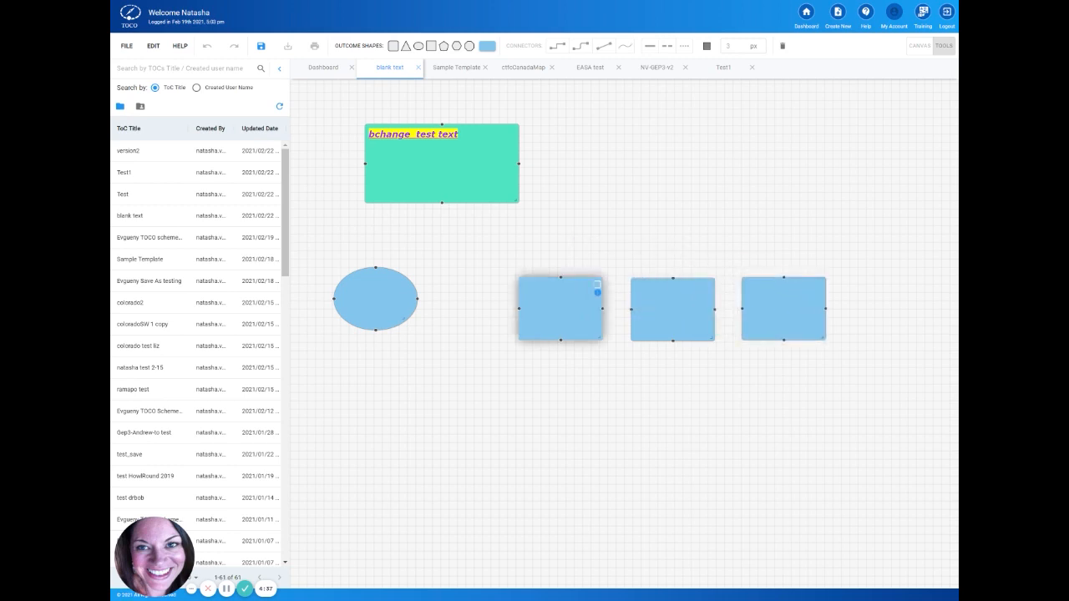
{"action": "left_click", "coordinate": [652, 321], "text": "shift"}
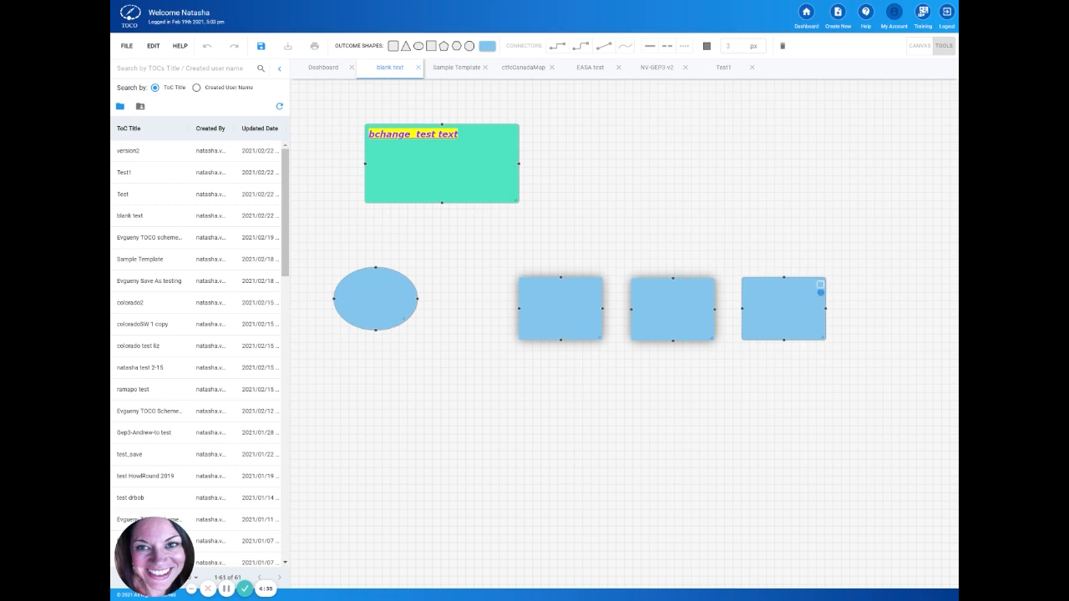
{"action": "left_click", "coordinate": [778, 314], "text": "shift"}
{"action": "left_click_drag", "start_coordinate": [778, 314], "coordinate": [791, 288]}
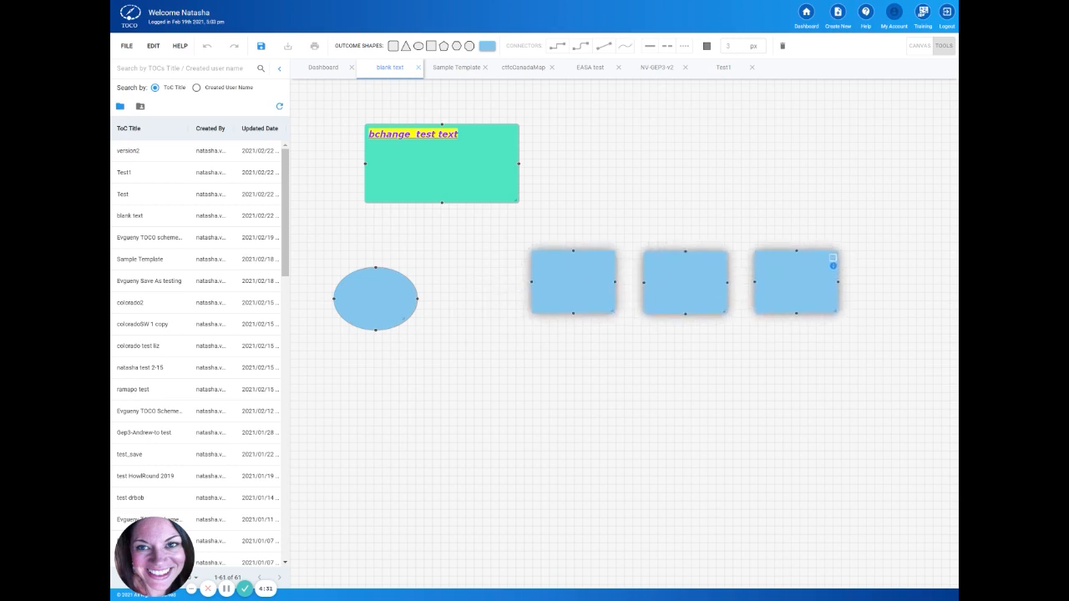
{"action": "left_click", "coordinate": [833, 265]}
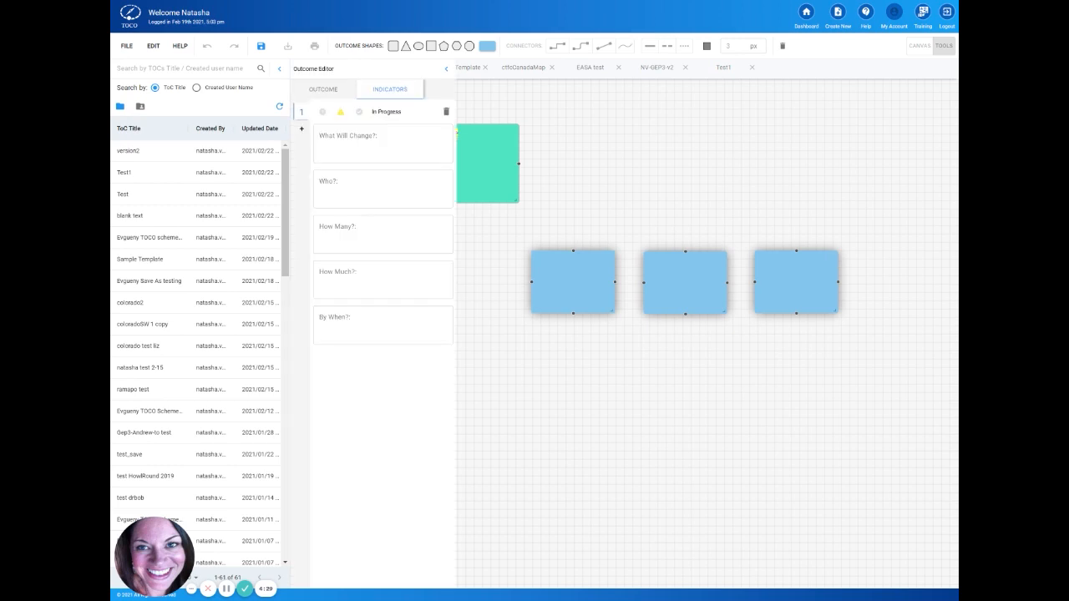
{"action": "left_click", "coordinate": [721, 219]}
Step: Select only the middle and rightmost rectangles and move them together slightly closer to the first one
{"action": "left_click", "coordinate": [791, 288]}
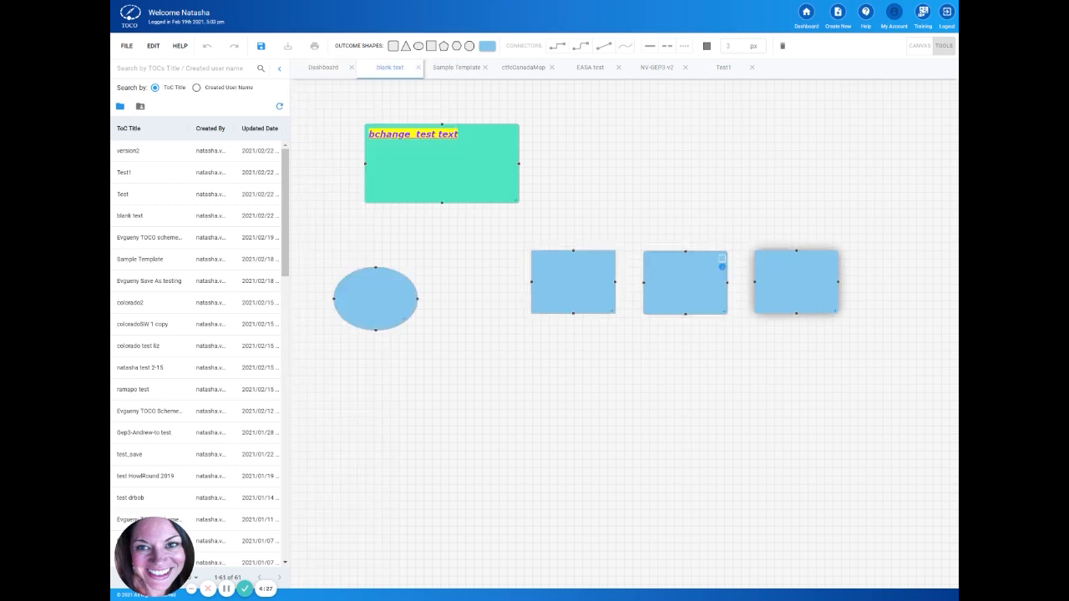
{"action": "left_click", "coordinate": [687, 287], "text": "shift"}
{"action": "mouse_move", "coordinate": [687, 286]}
{"action": "left_mouse_down"}
{"action": "mouse_move", "coordinate": [748, 365]}
{"action": "mouse_move", "coordinate": [671, 267]}
{"action": "mouse_move", "coordinate": [683, 287]}
{"action": "left_mouse_up"}
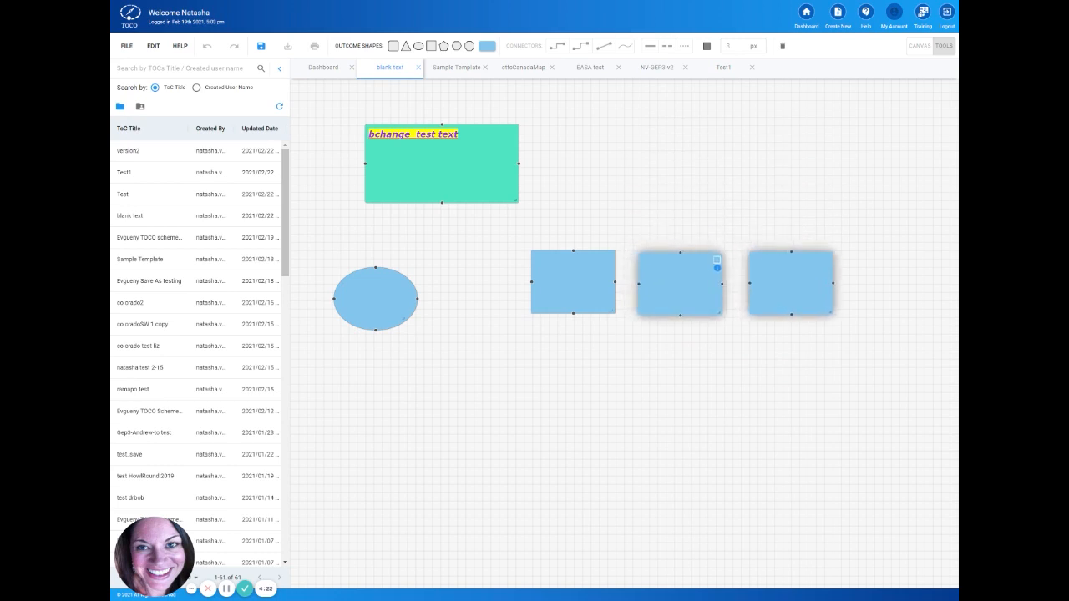
{"action": "left_click", "coordinate": [750, 379]}
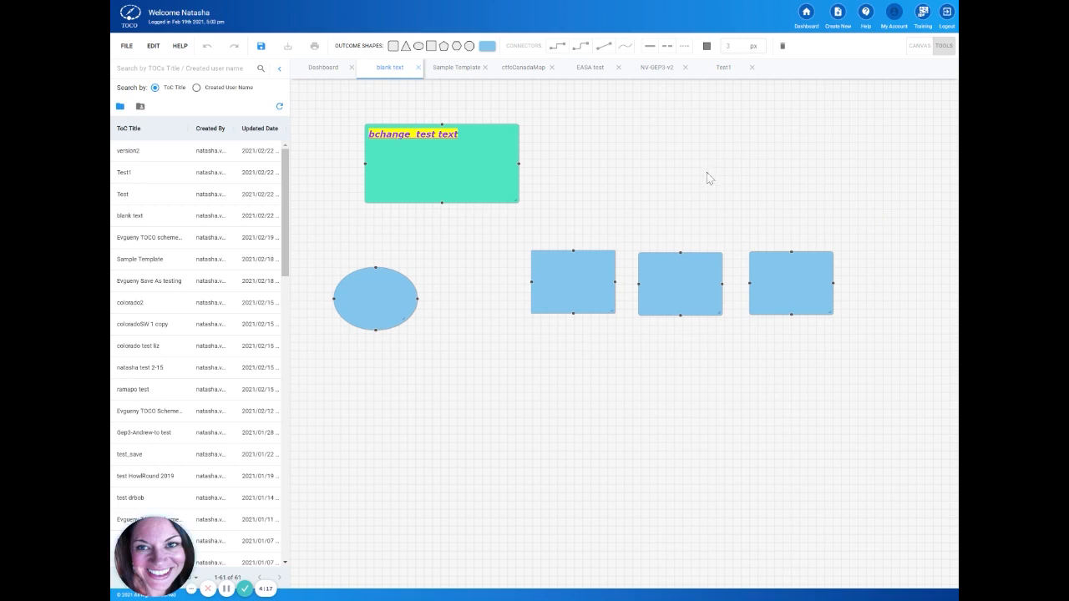
Step: Open the TOCO help wiki to view its getting started and troubleshooting information
{"action": "left_click", "coordinate": [866, 18]}
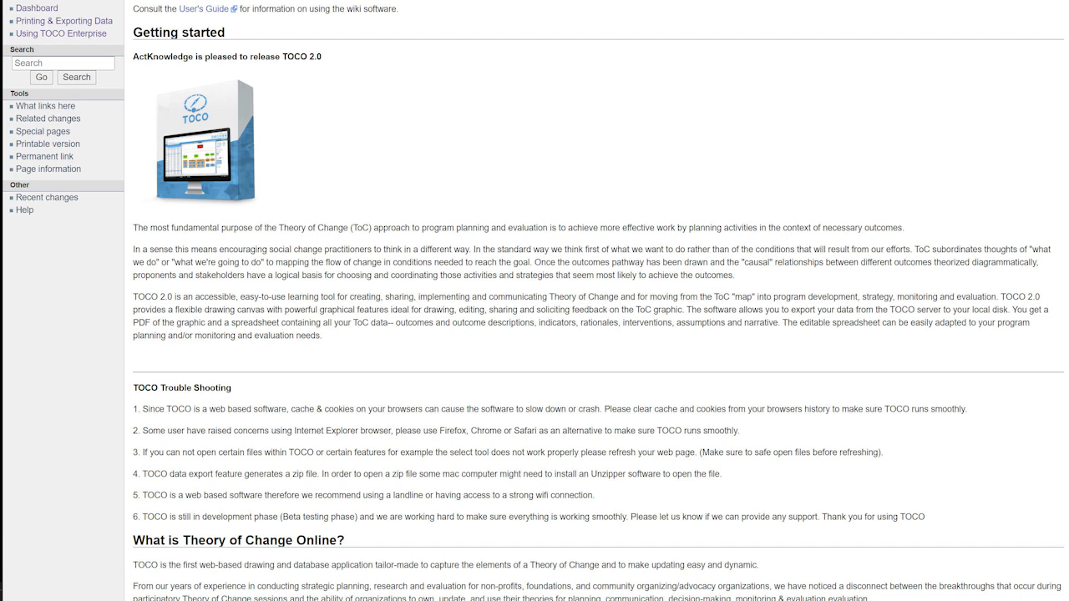